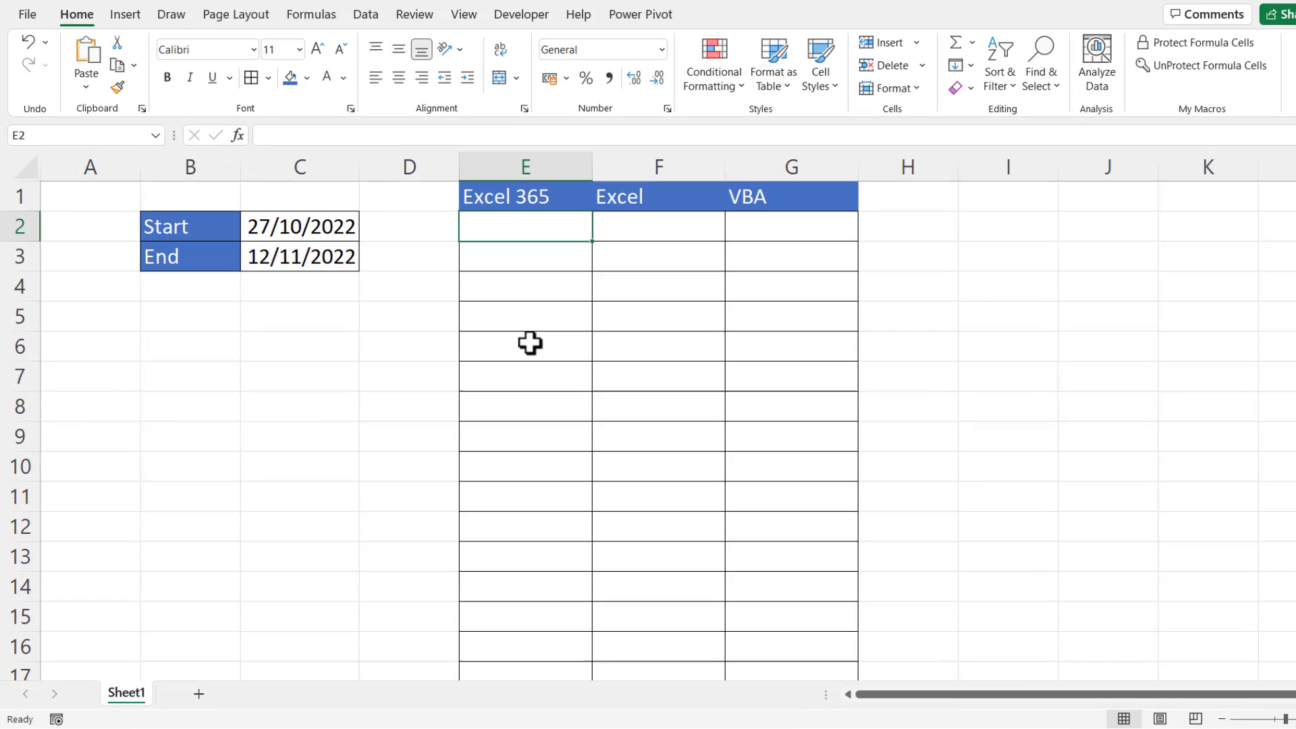
- Enter =SEQUENCE(10,,0,5) in E2 so that 0 to 45 in steps of 5 spill down to E11
text(=se)
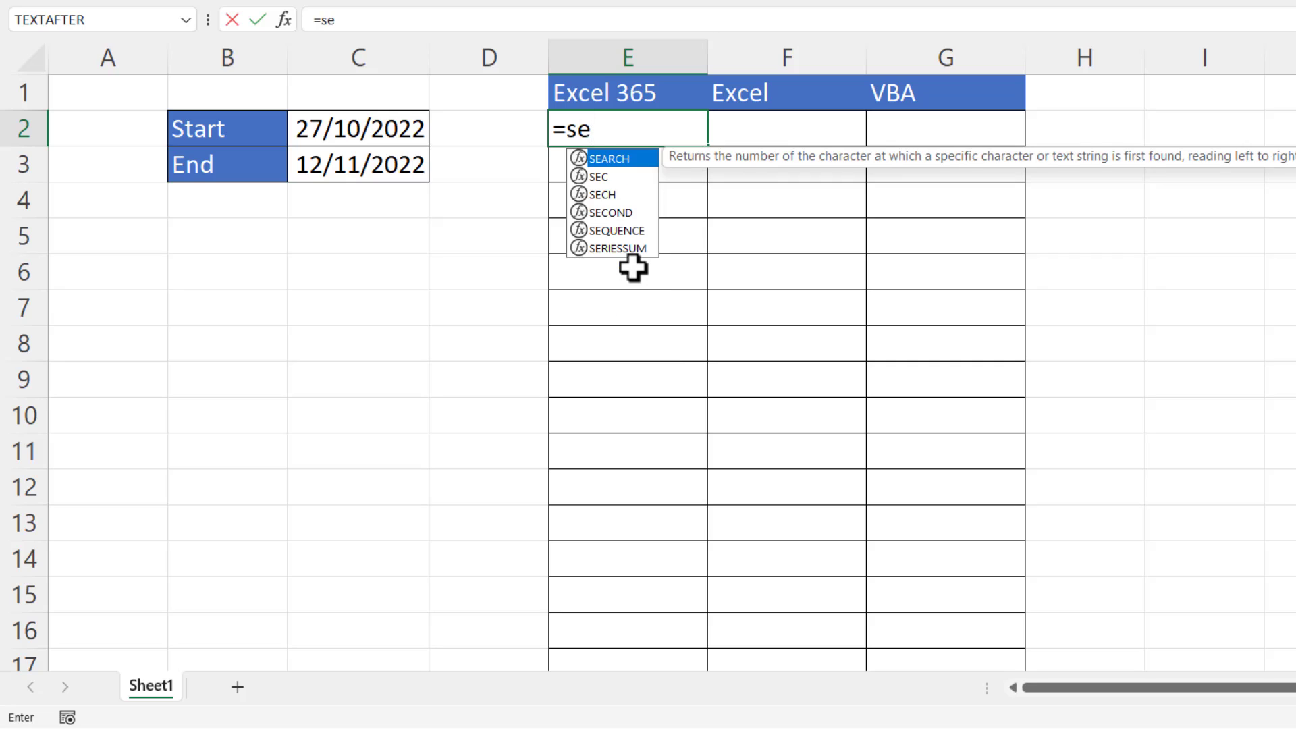
text(q)
double_click(636, 160)
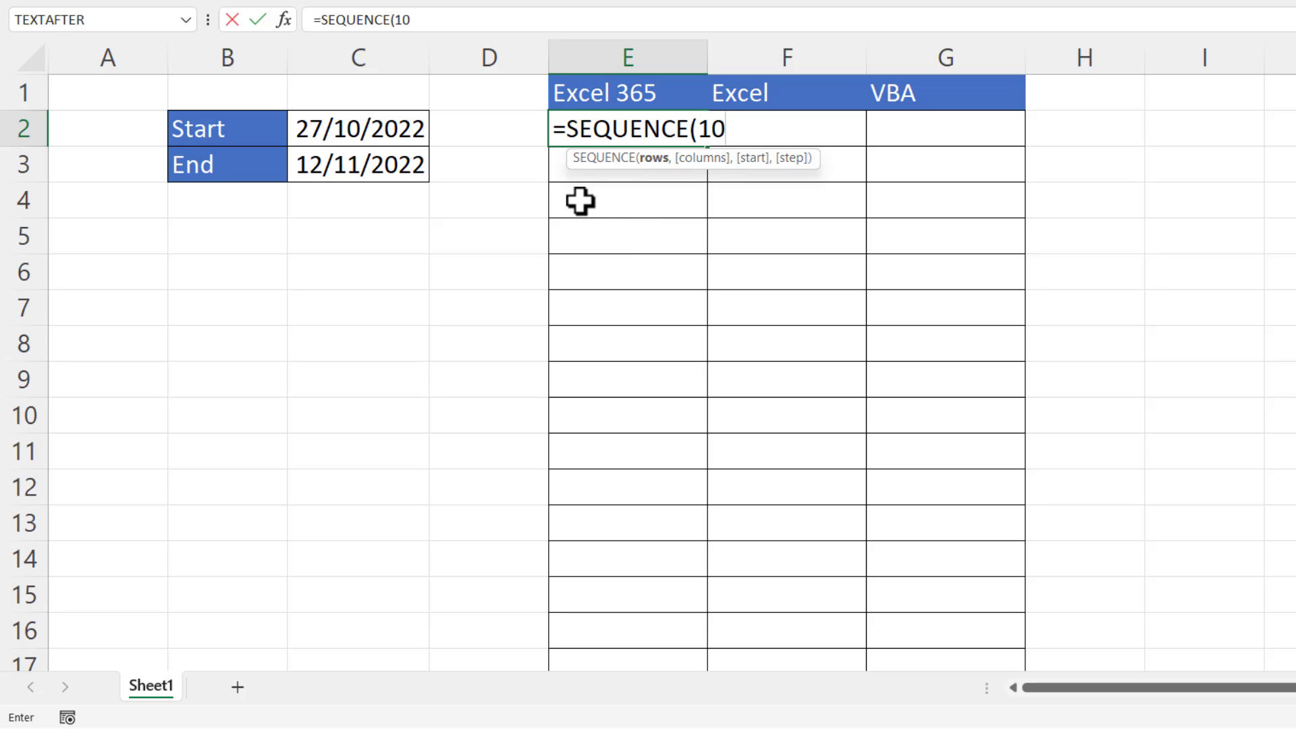
text(,)
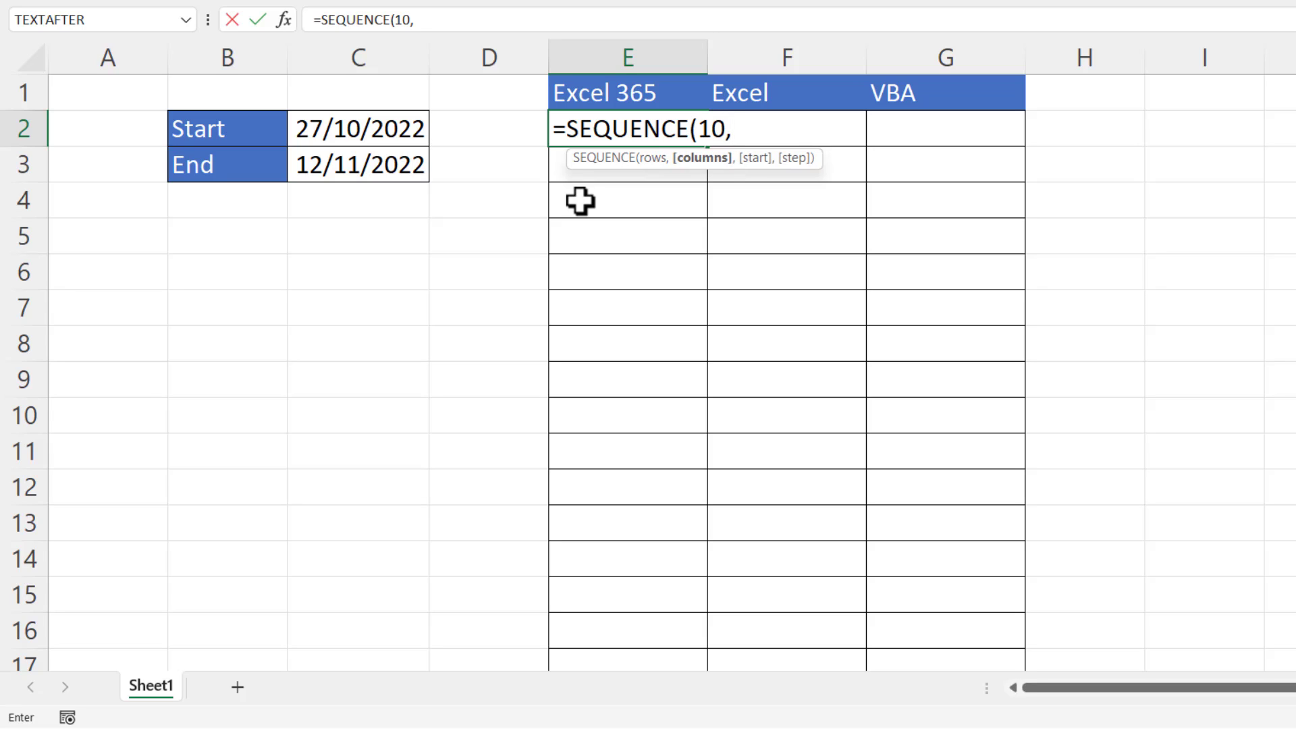
text(,)
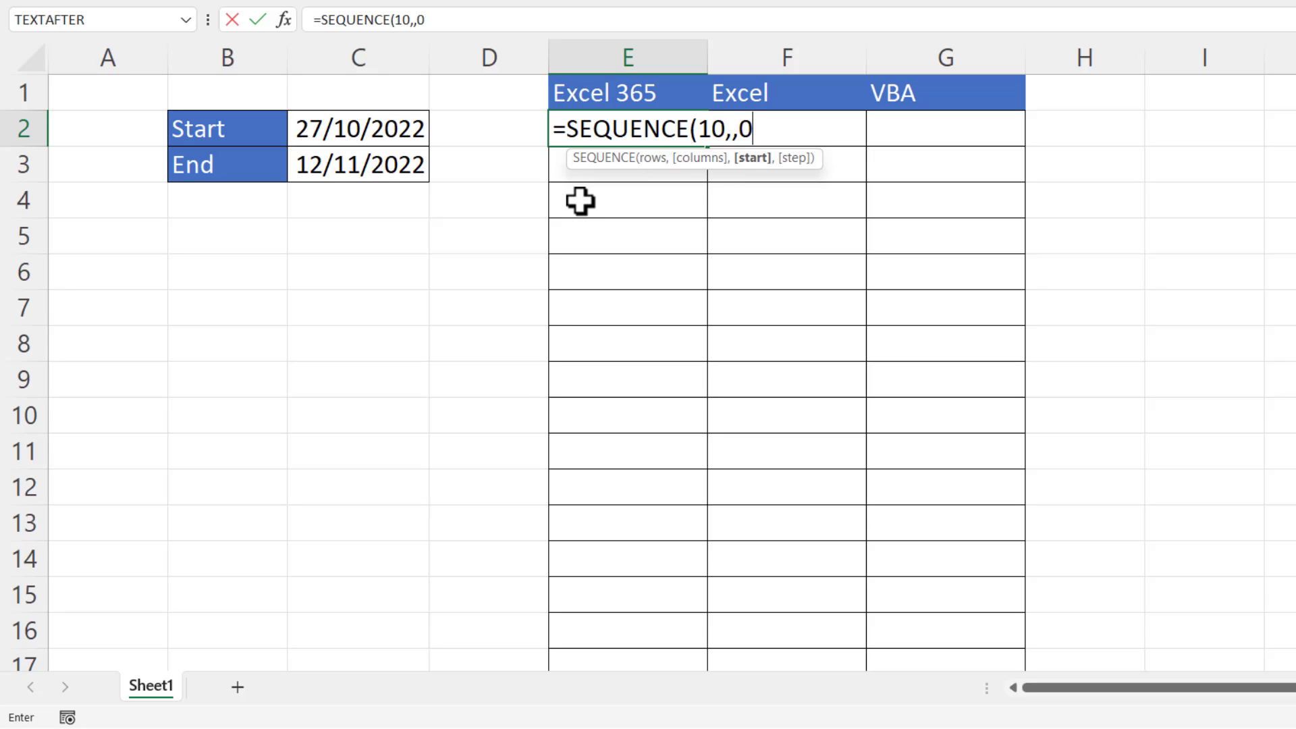
text(0,5)
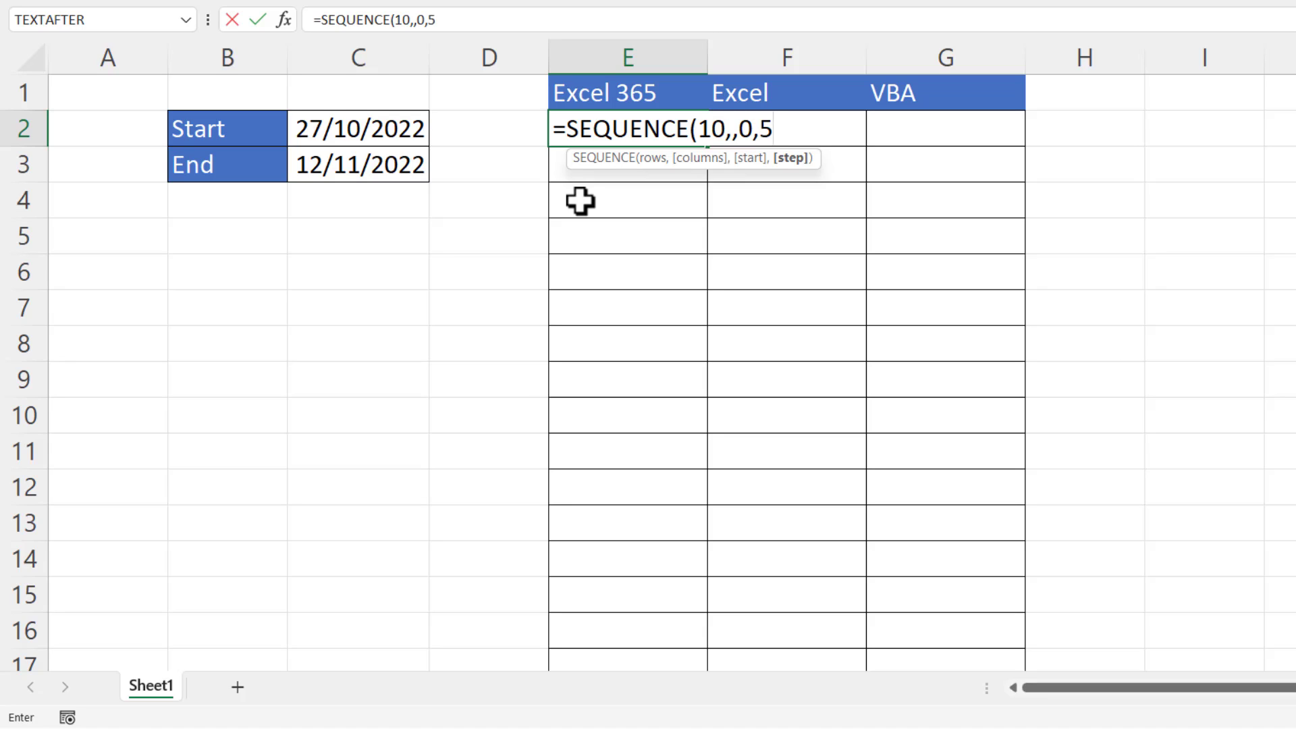
text())
key(Return)
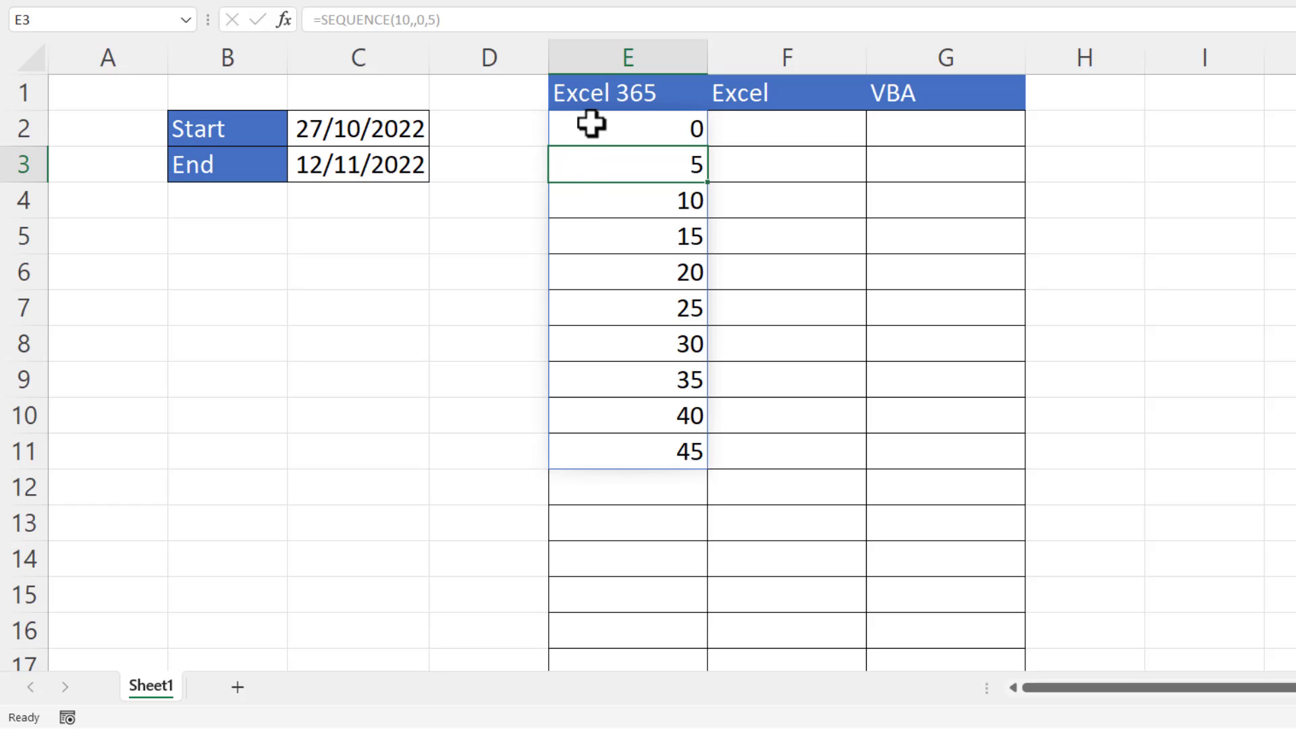
double_click(660, 122)
key(Escape)
double_click(675, 128)
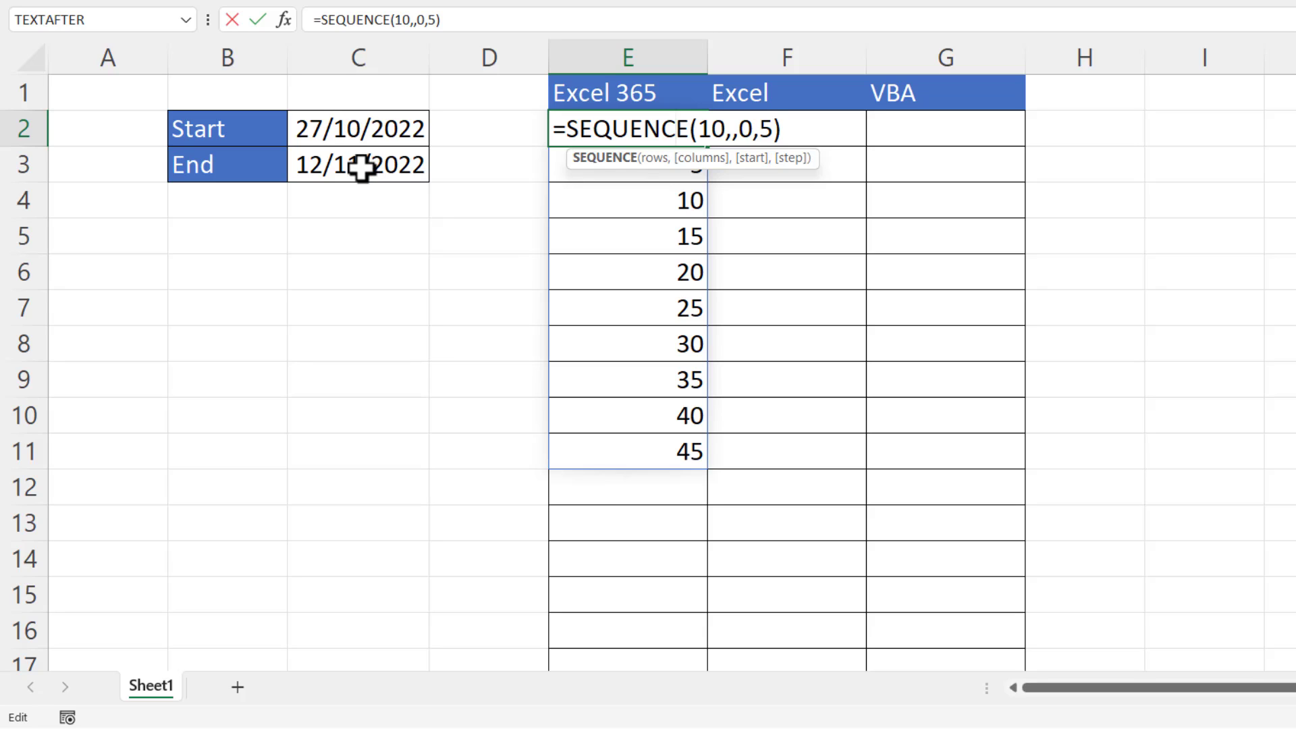
key(Return)
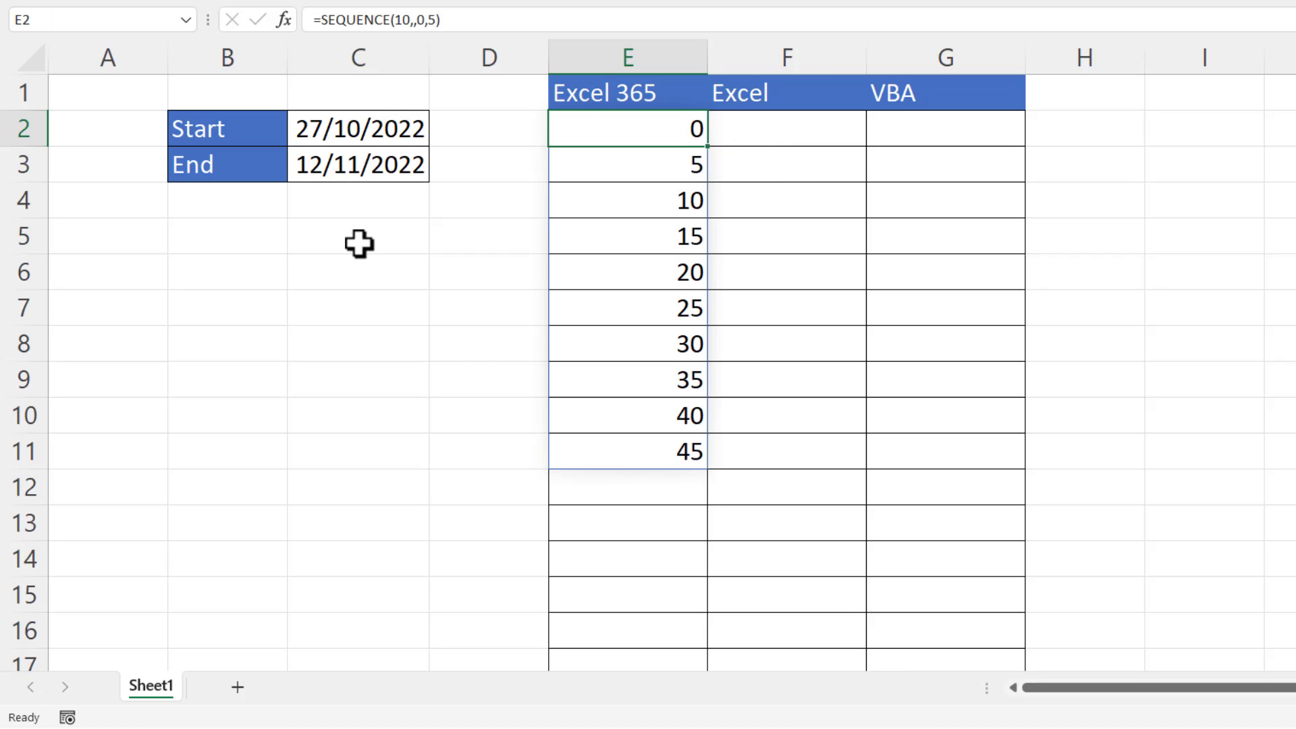
- Enter =C3-C2+1 in C5 to count the 17 days from start to end inclusive
click(359, 243)
text(=)
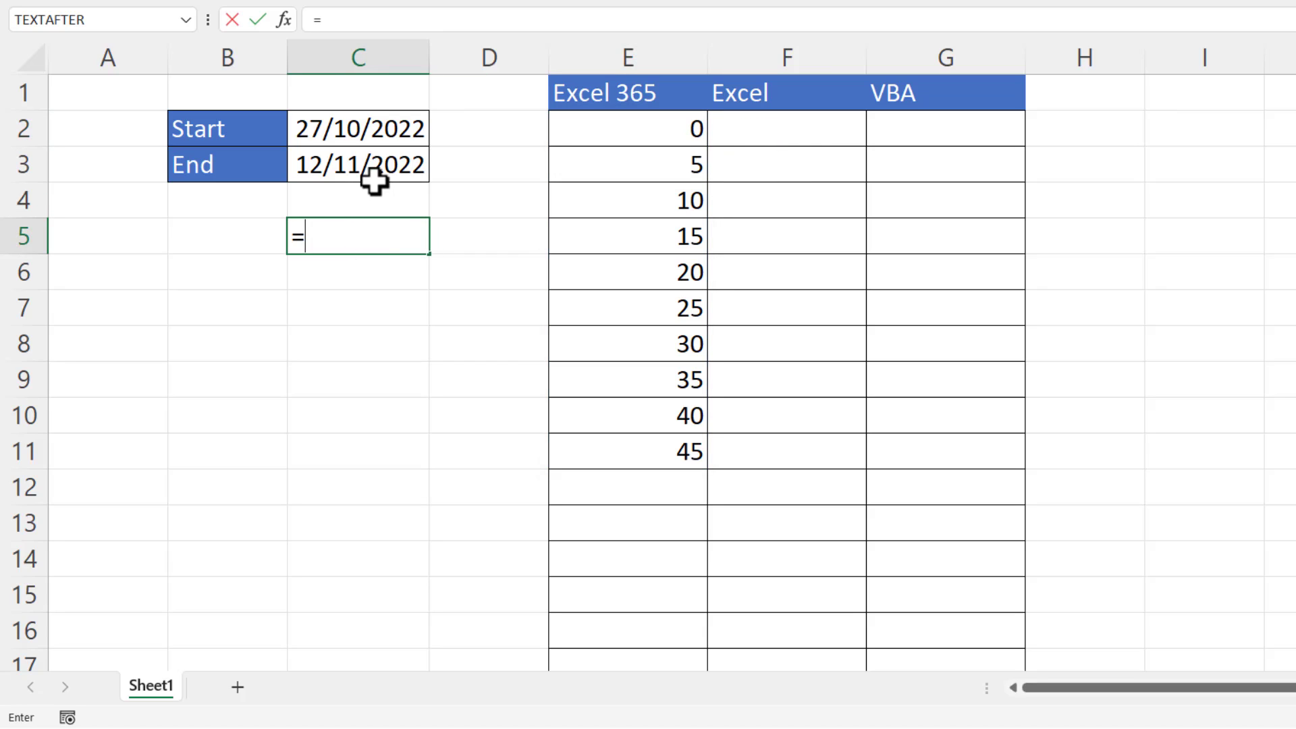
click(373, 169)
text(-)
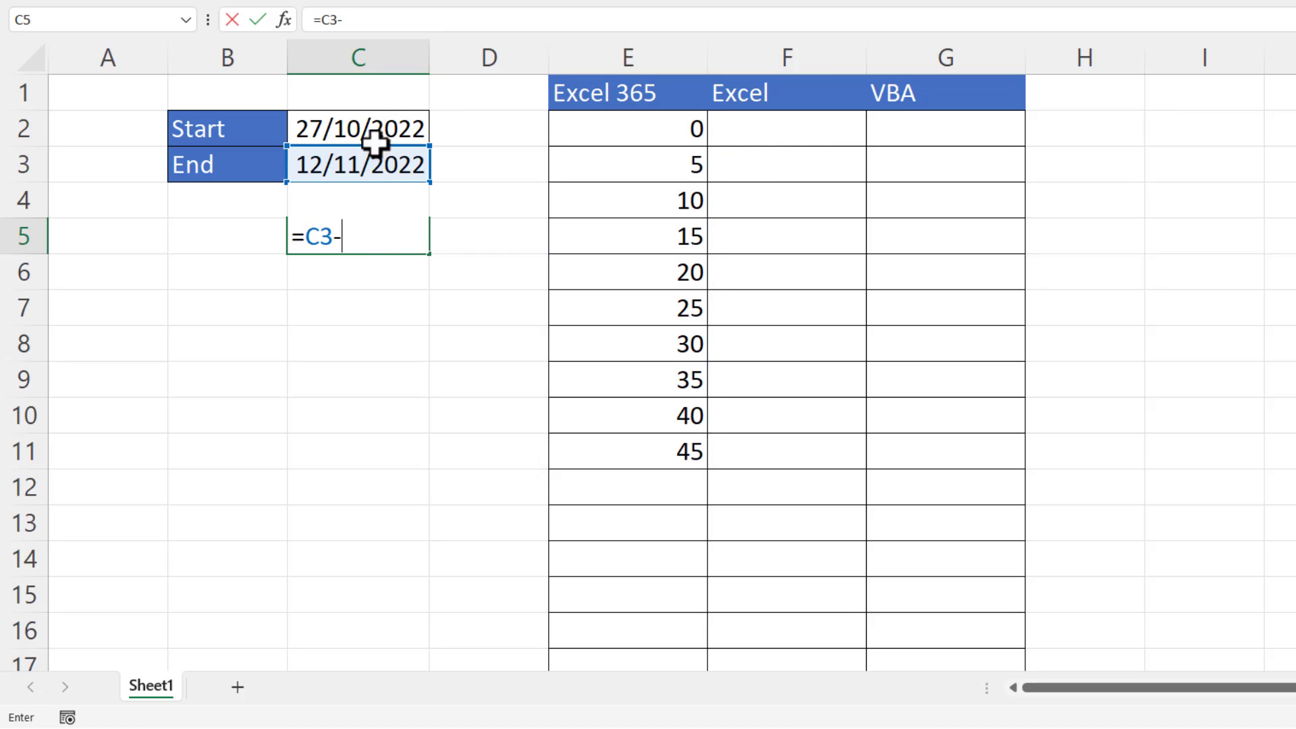
click(378, 134)
text(+1)
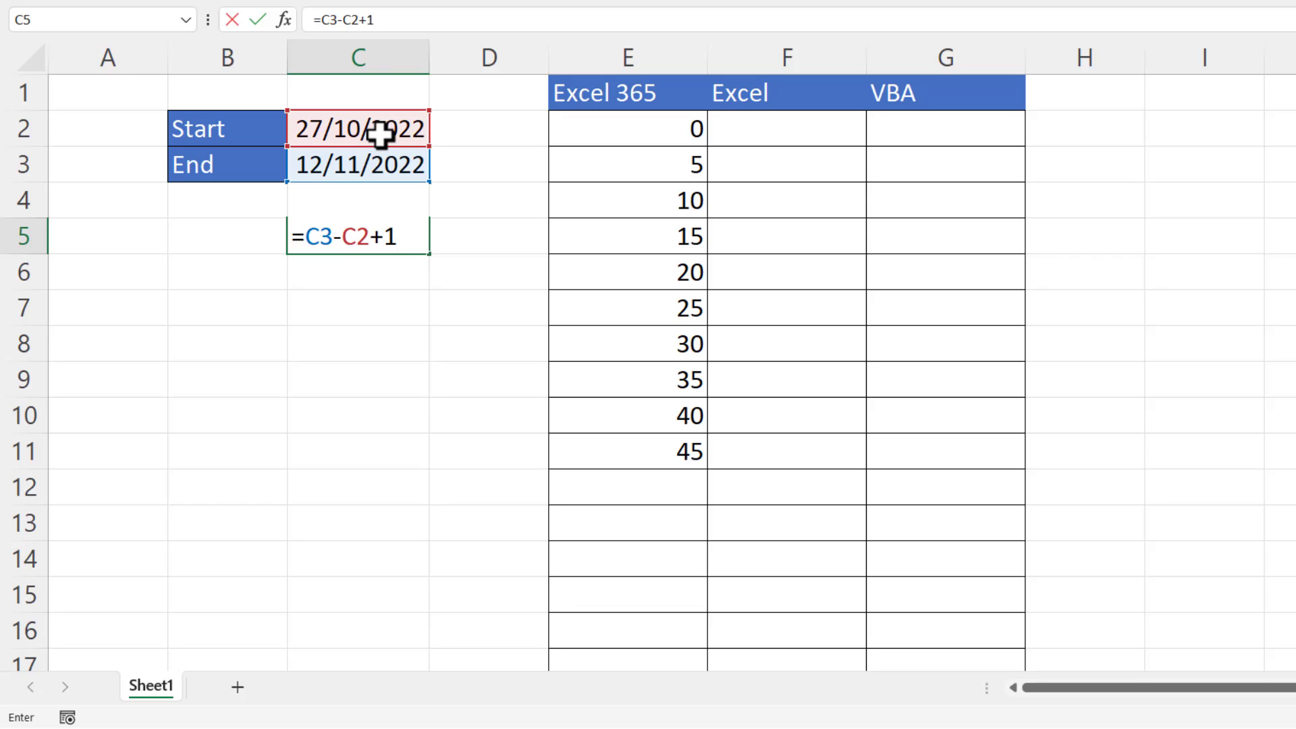
key(Return)
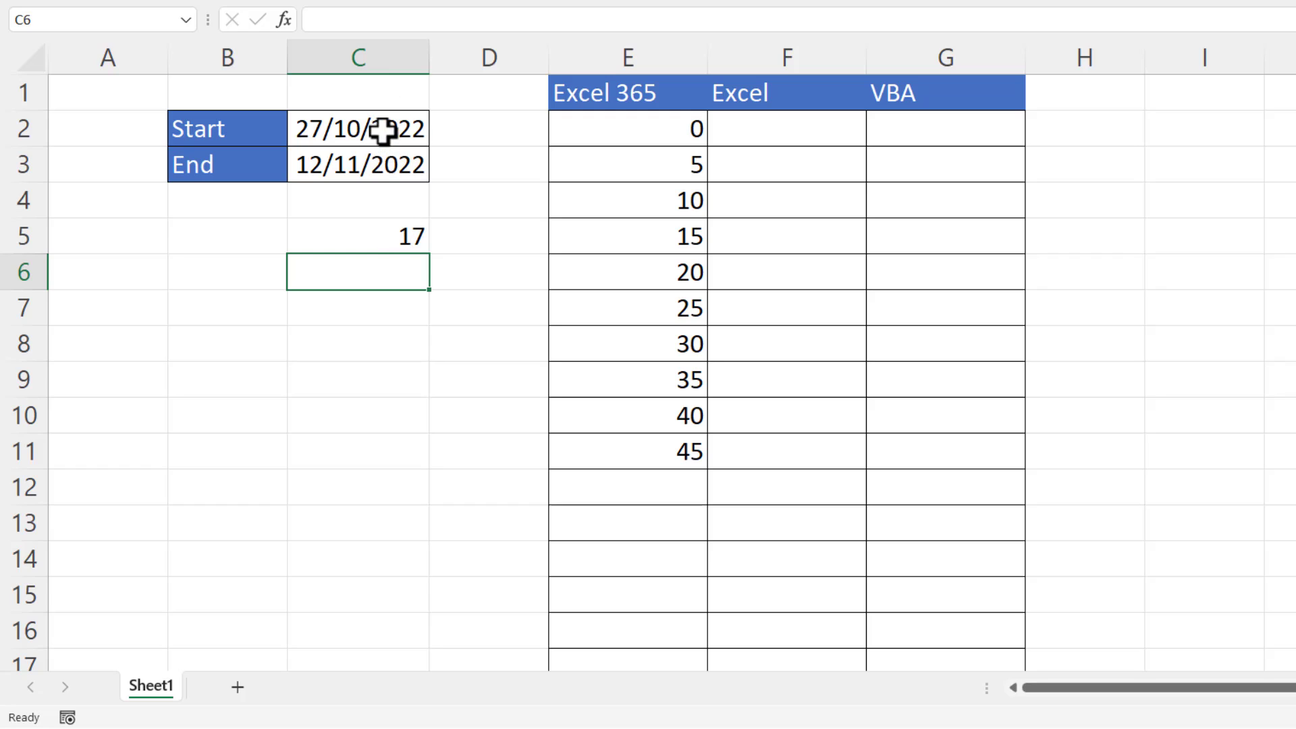
click(390, 234)
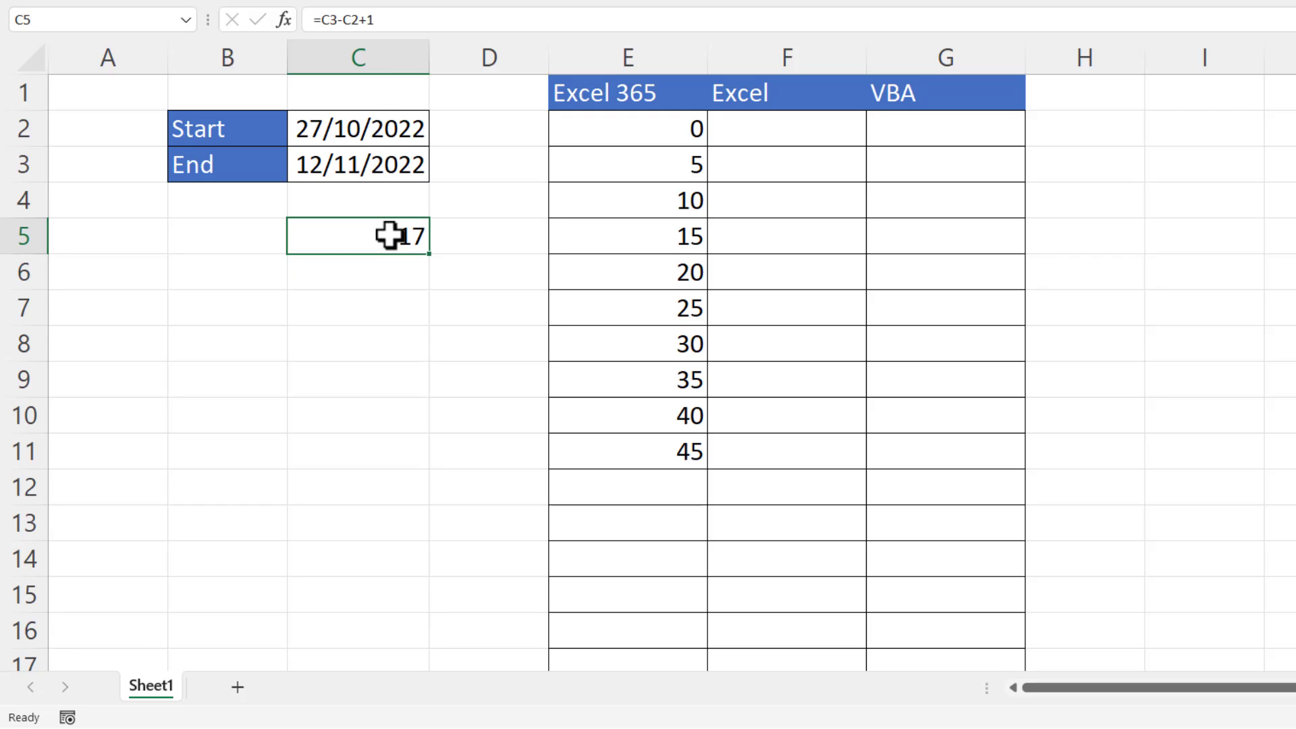
- Replace the row count of 10 in E2's SEQUENCE formula with C3-C2+1
double_click(700, 135)
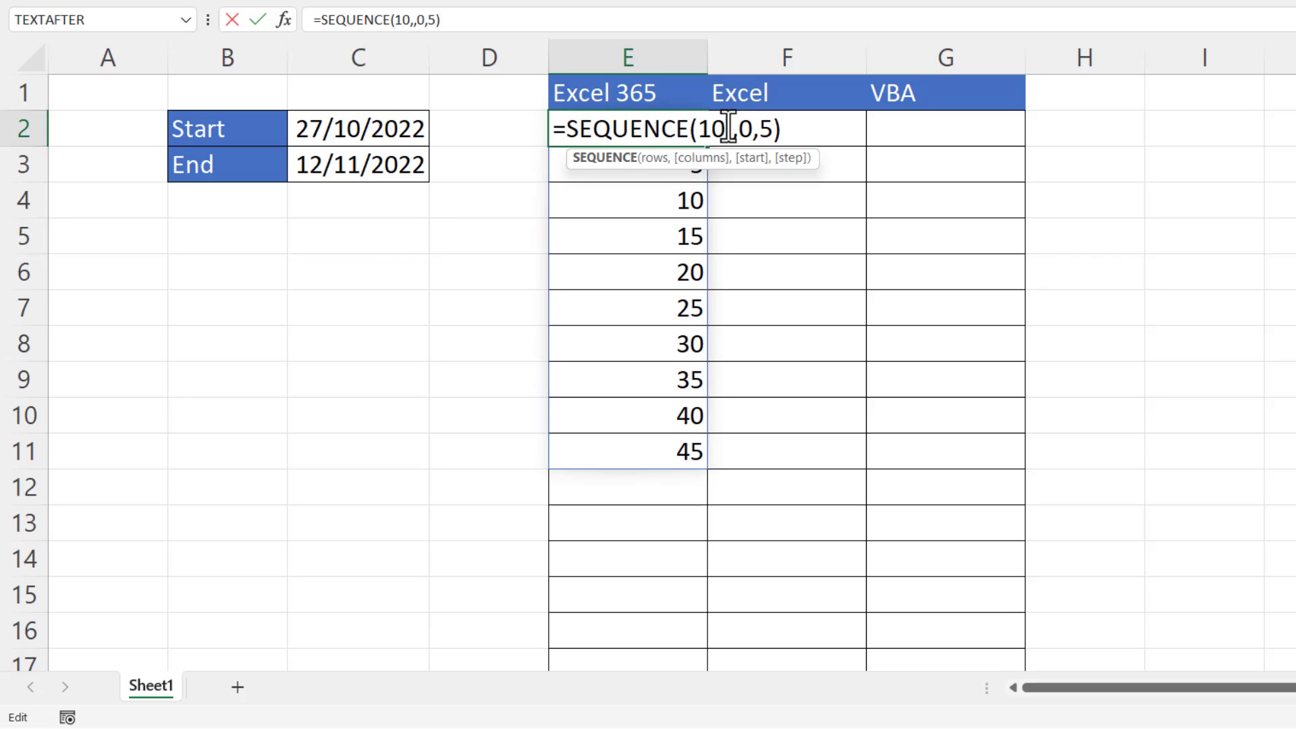
drag(726, 129, 696, 130)
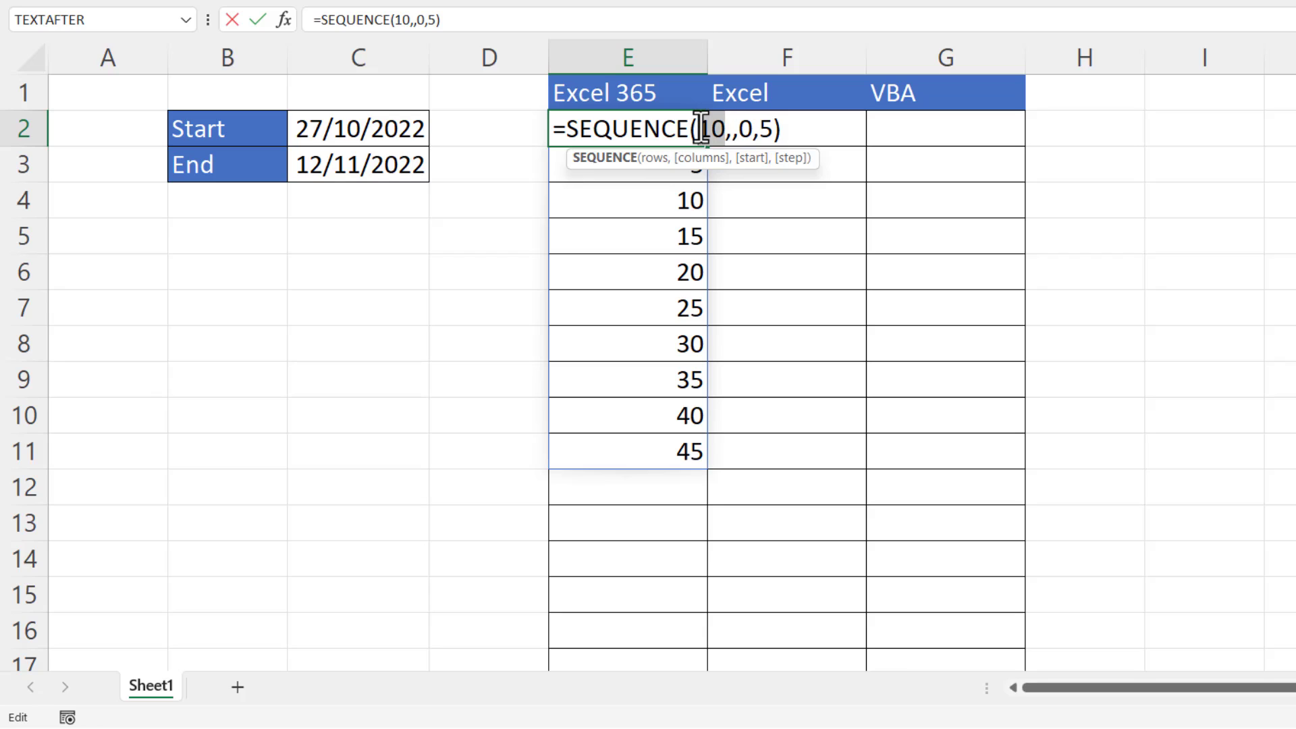
click(398, 169)
text(-)
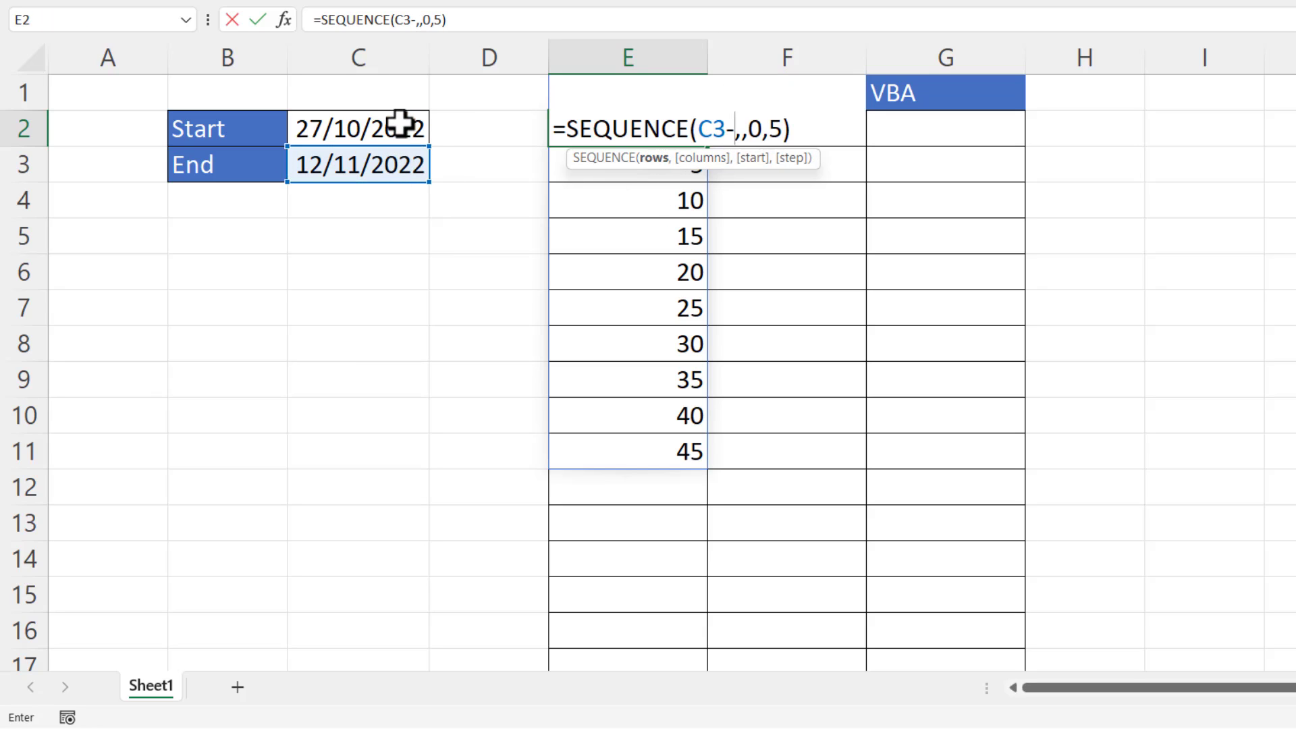
click(391, 116)
text(+1)
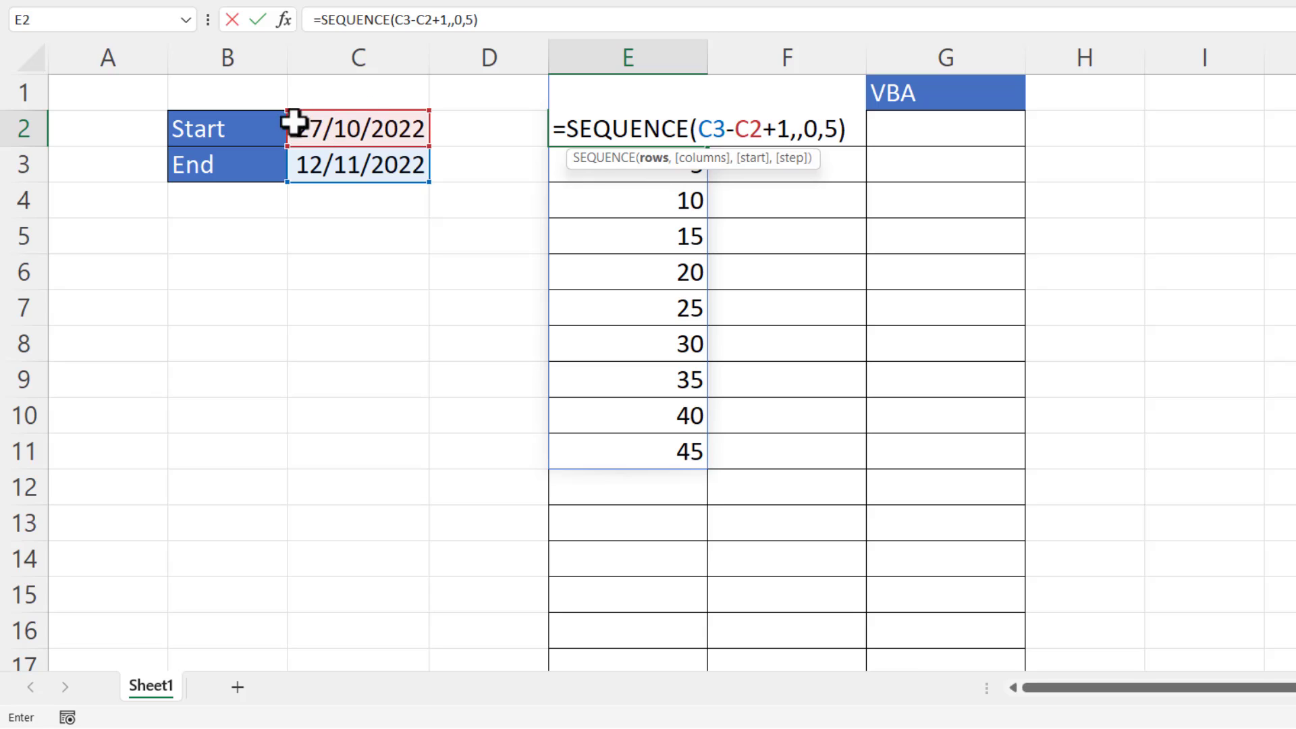
- Delete the step argument 5 and enter the formula, spilling 0 through 16 down to E18
click(818, 132)
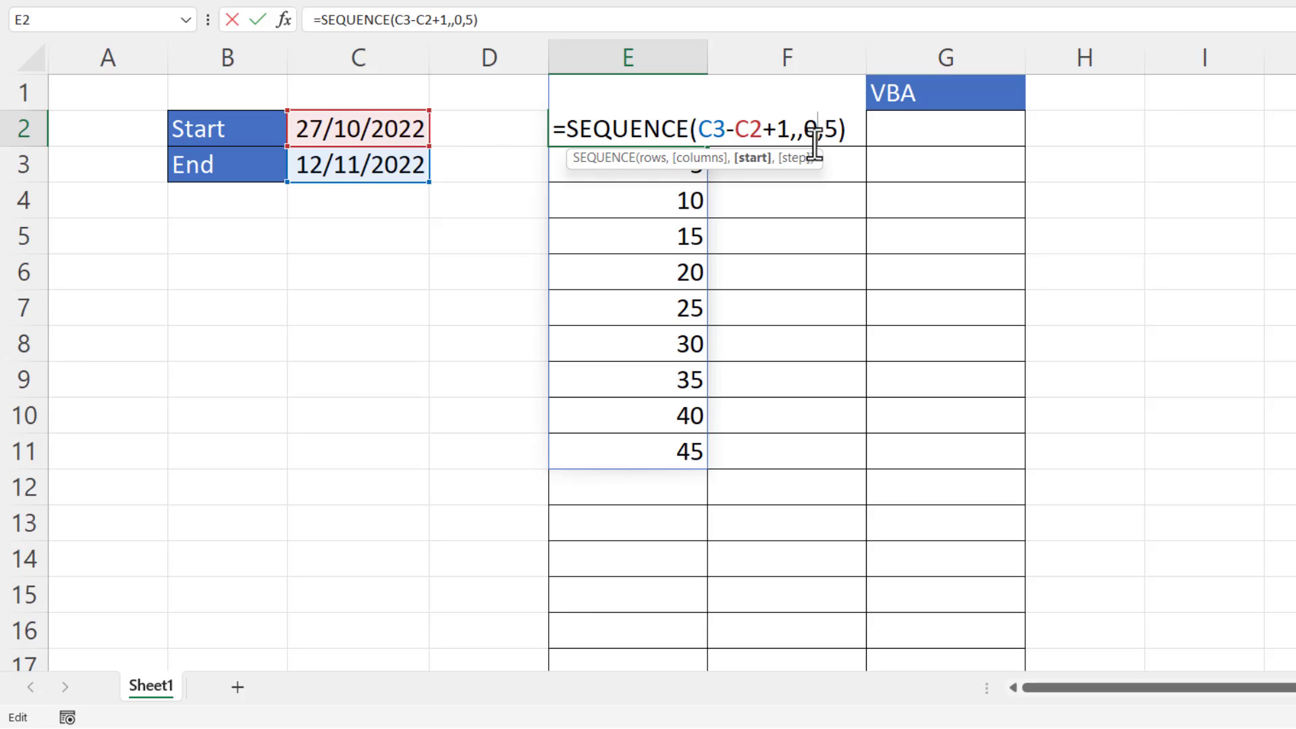
click(836, 130)
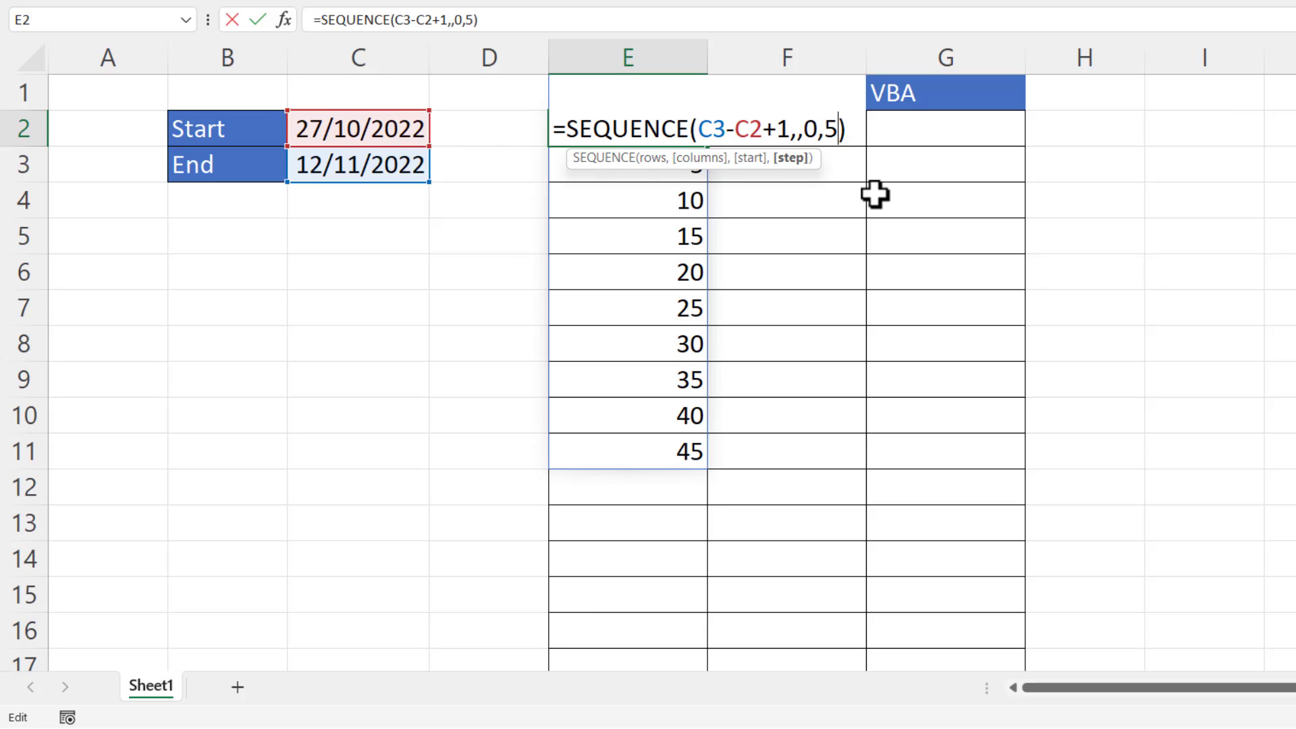
key(BackSpace)
key(BackSpace)
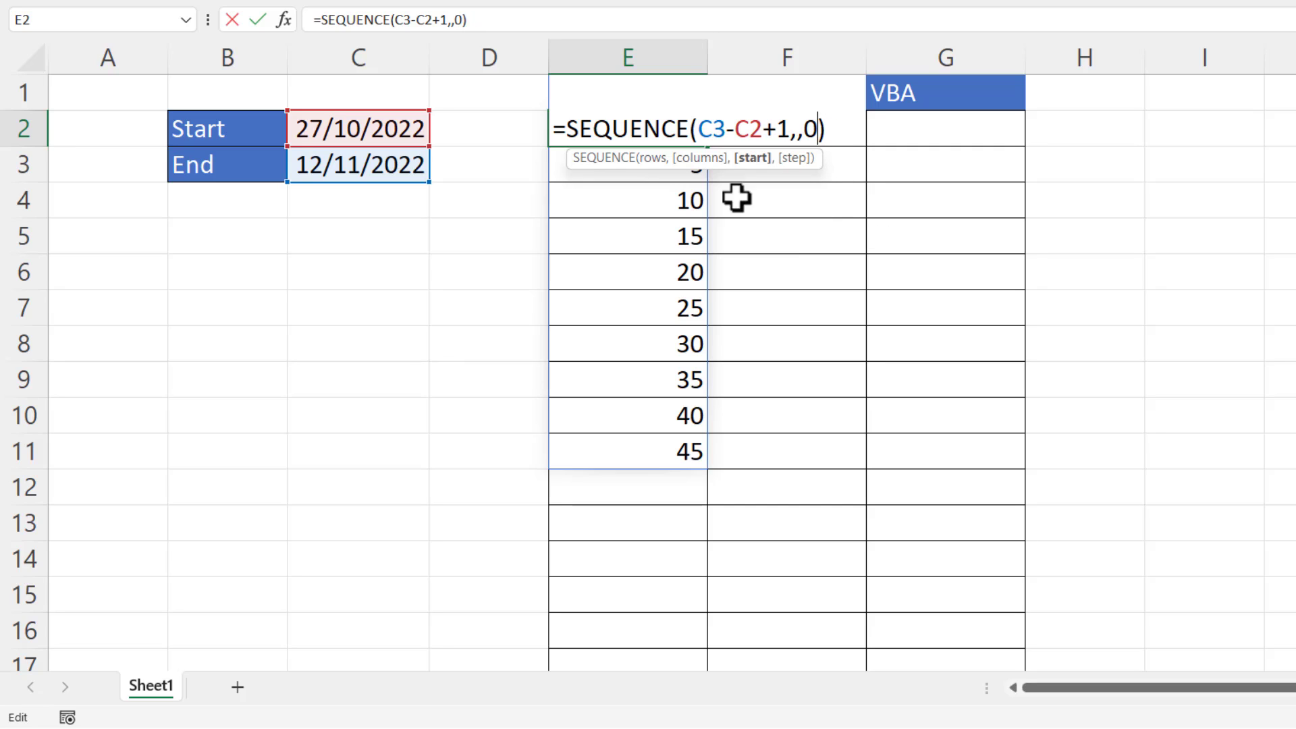
key(Return)
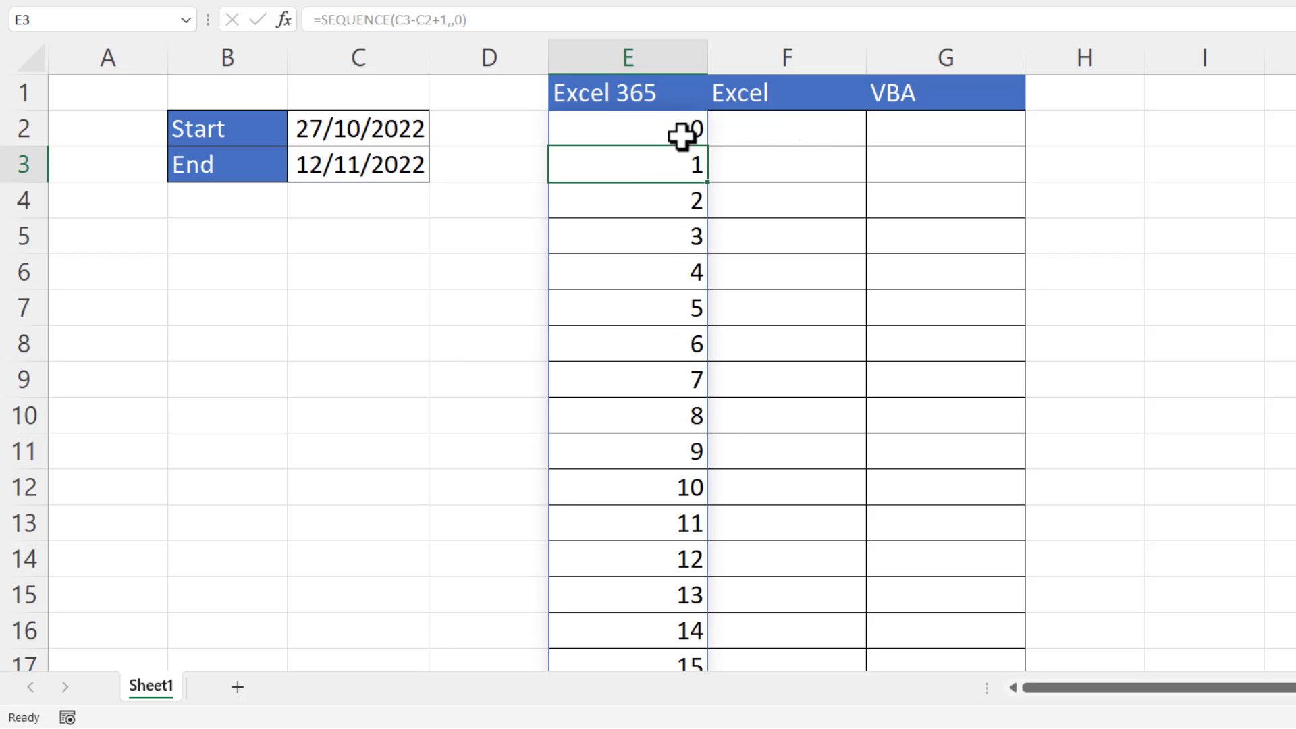
scroll(712, 204, down, 2)
scroll(714, 200, up, 2)
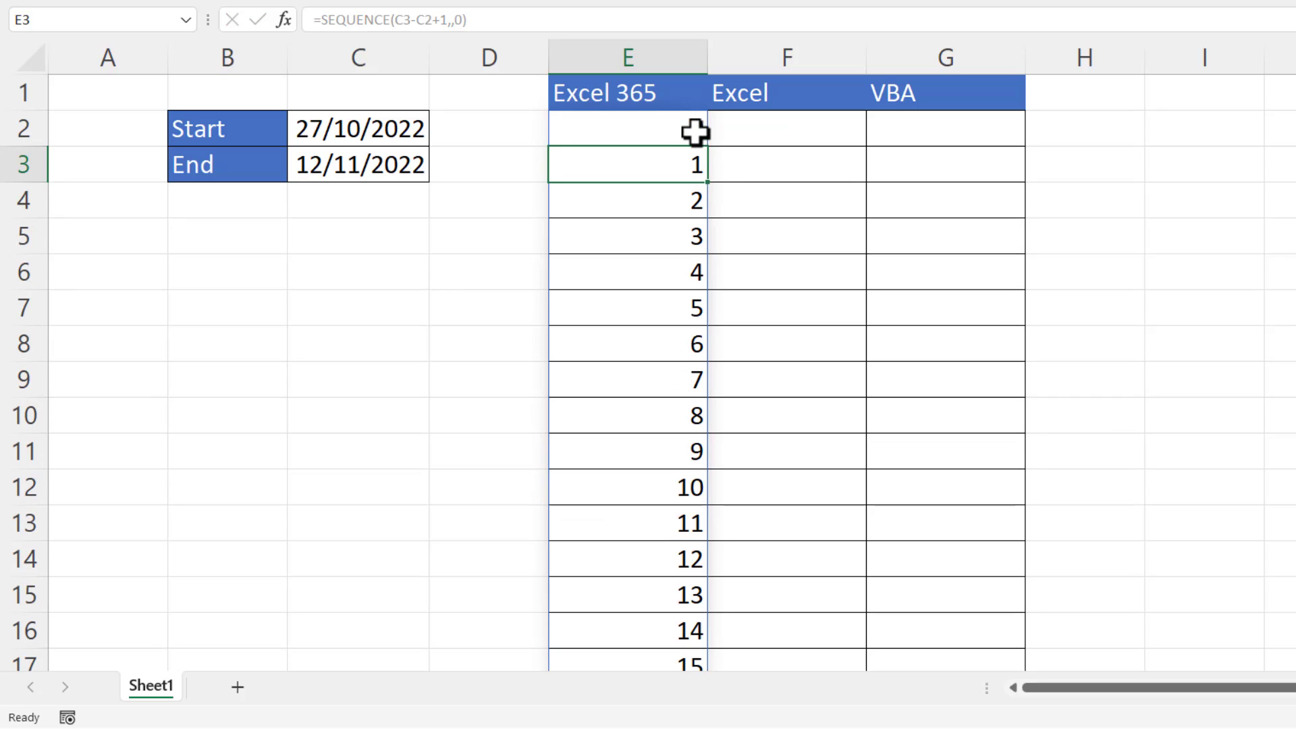
scroll(758, 500, down, 3)
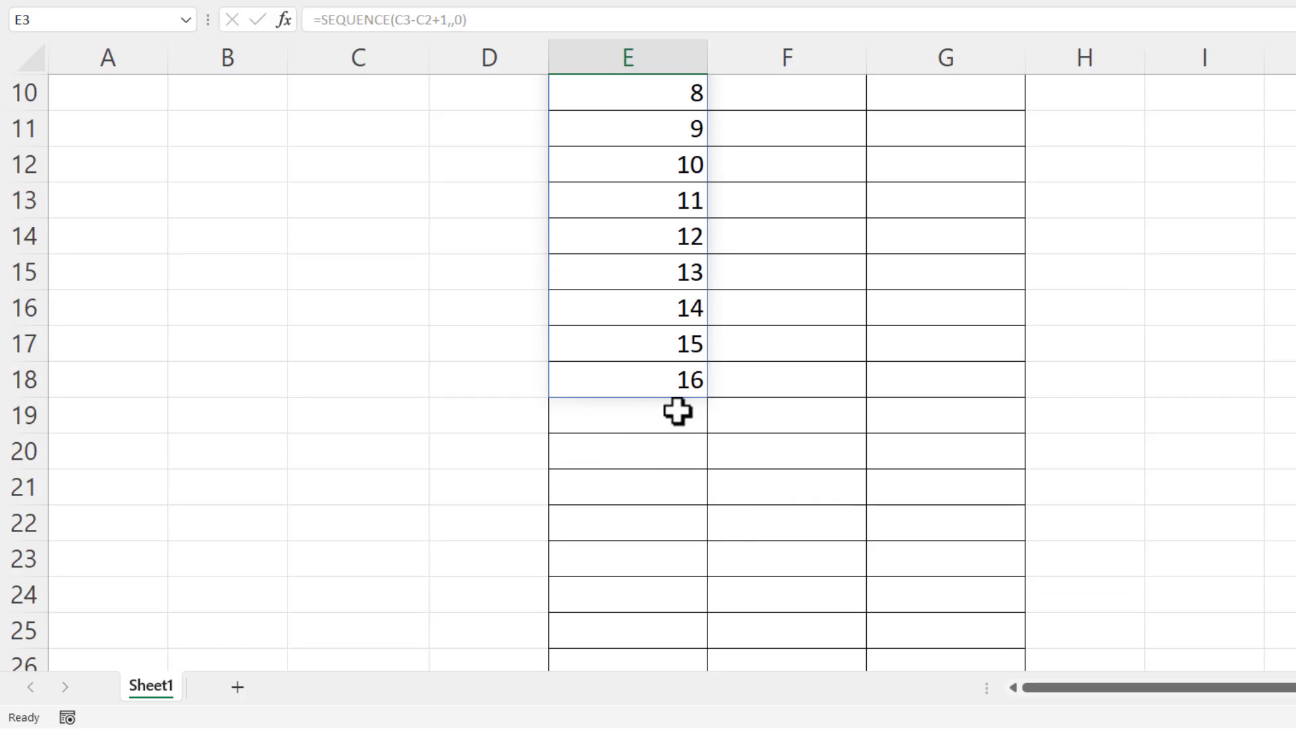
scroll(710, 391, up, 3)
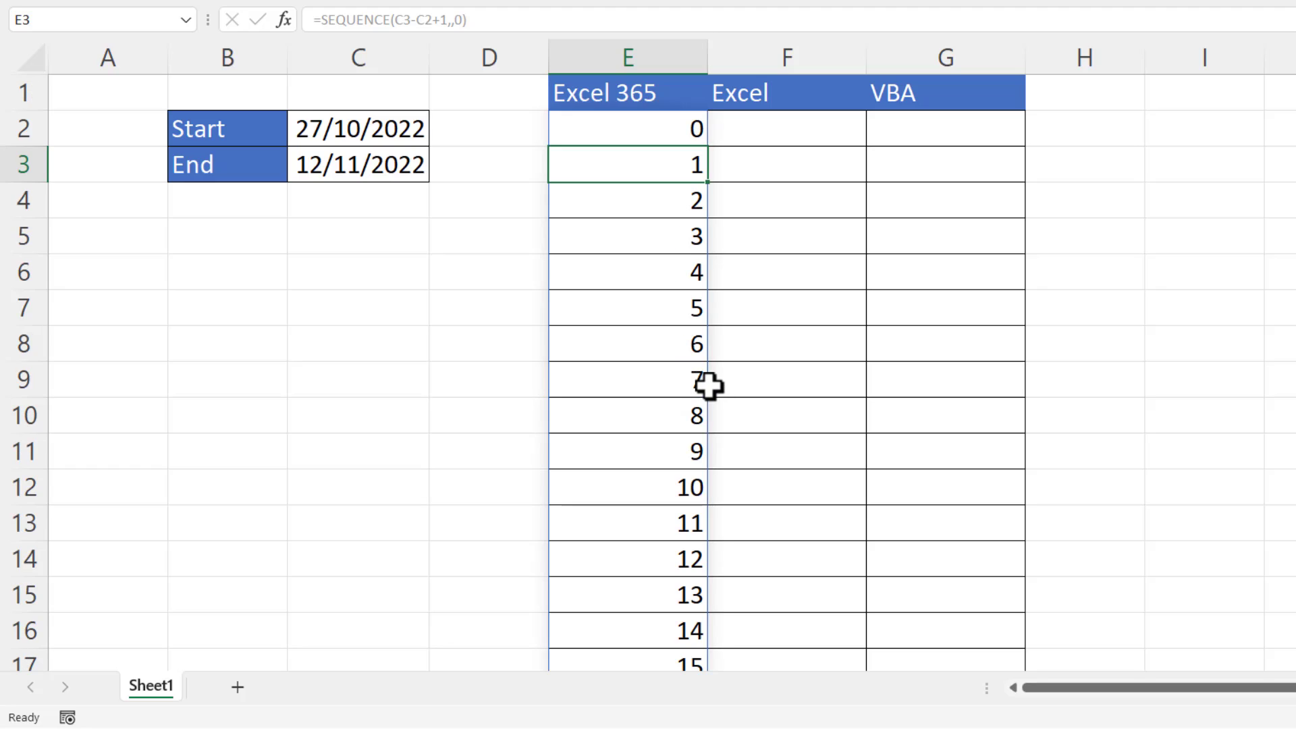
- Prefix E2's formula with C2+ so the sequence starts at the start date
double_click(682, 127)
click(566, 129)
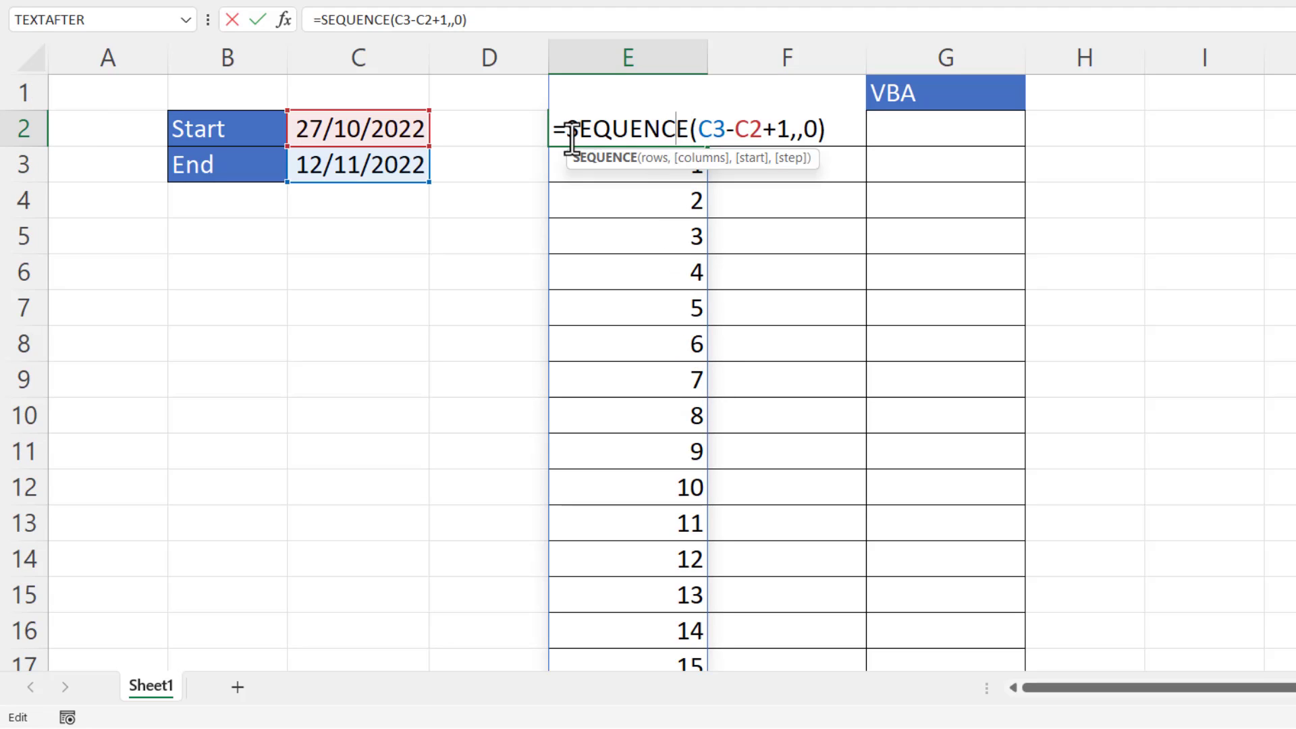
click(368, 127)
text(+)
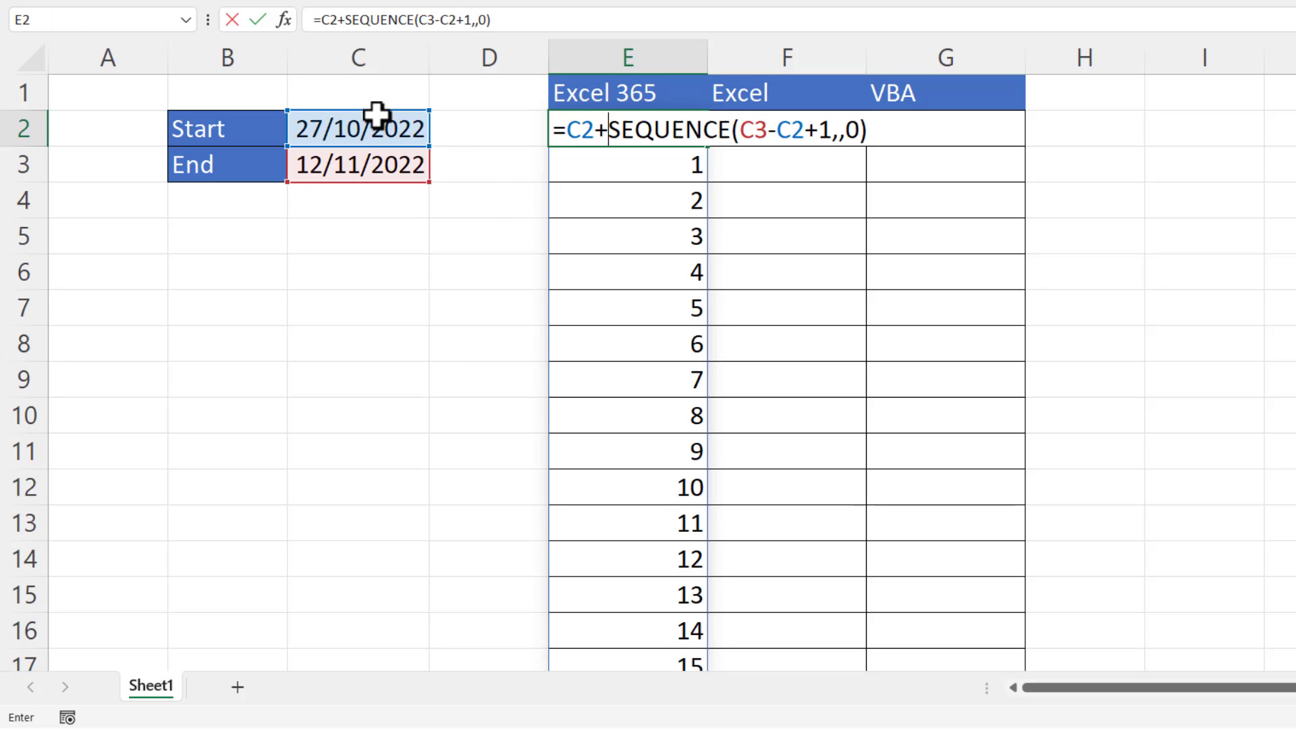
key(Return)
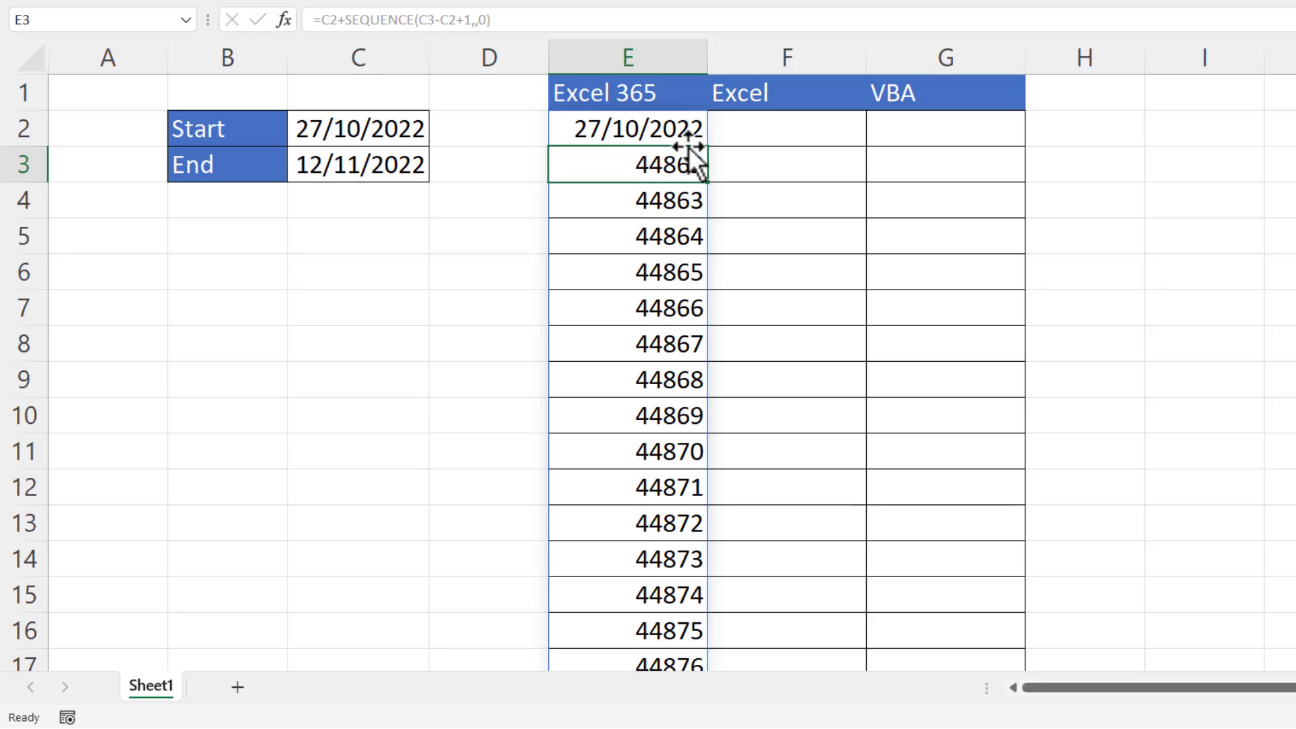
scroll(660, 169, down, 2)
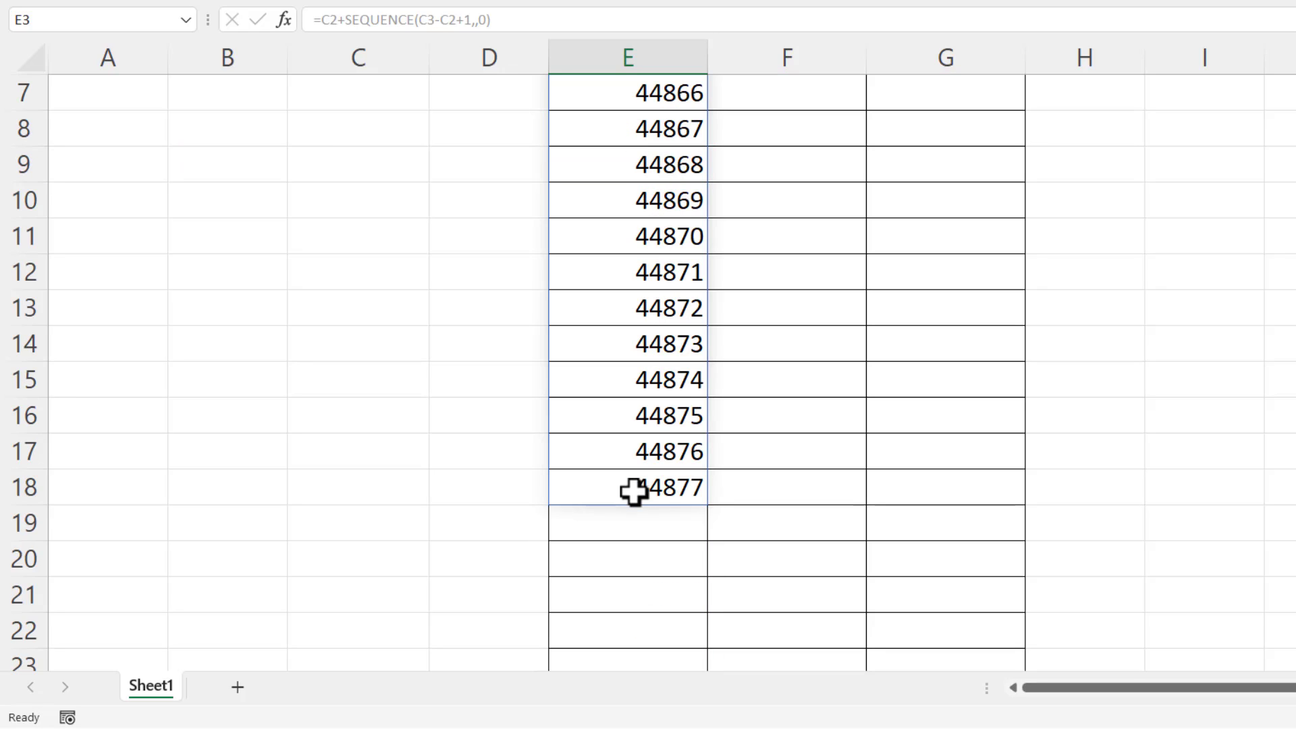
scroll(635, 482, up, 2)
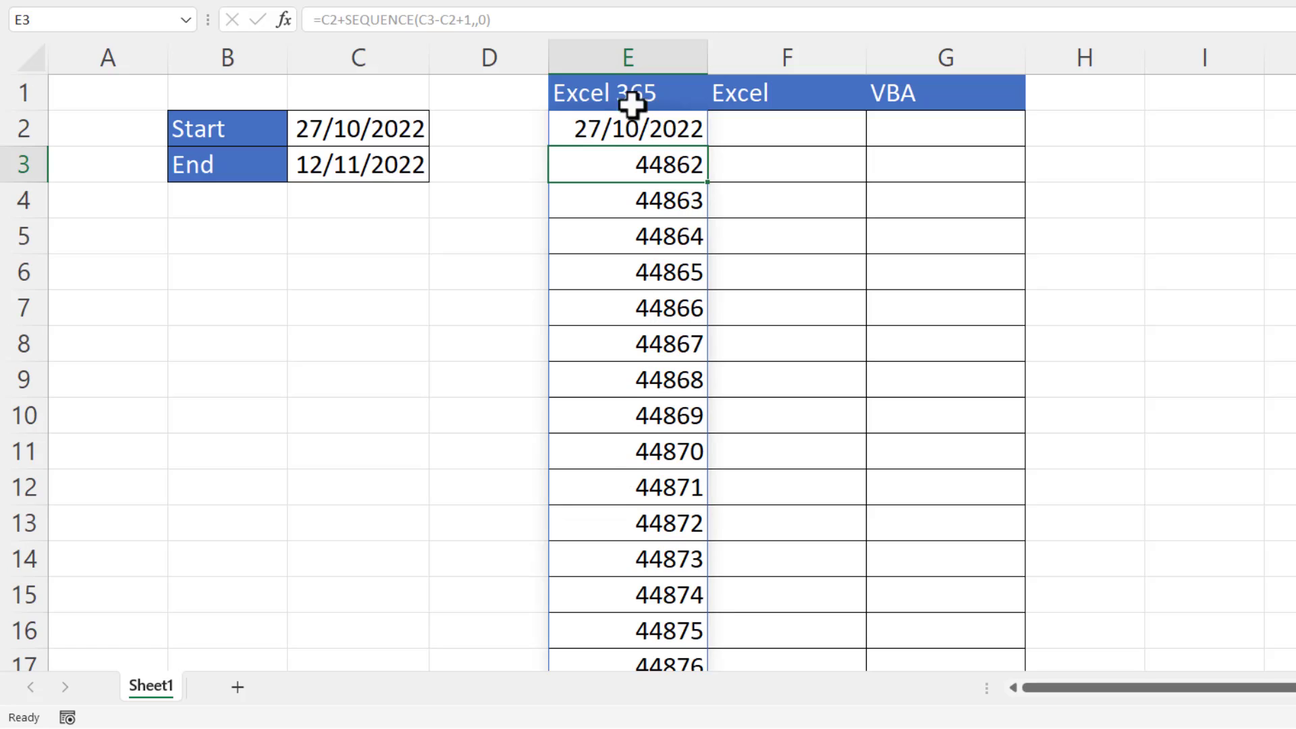
- Format column E as Short Date
click(638, 44)
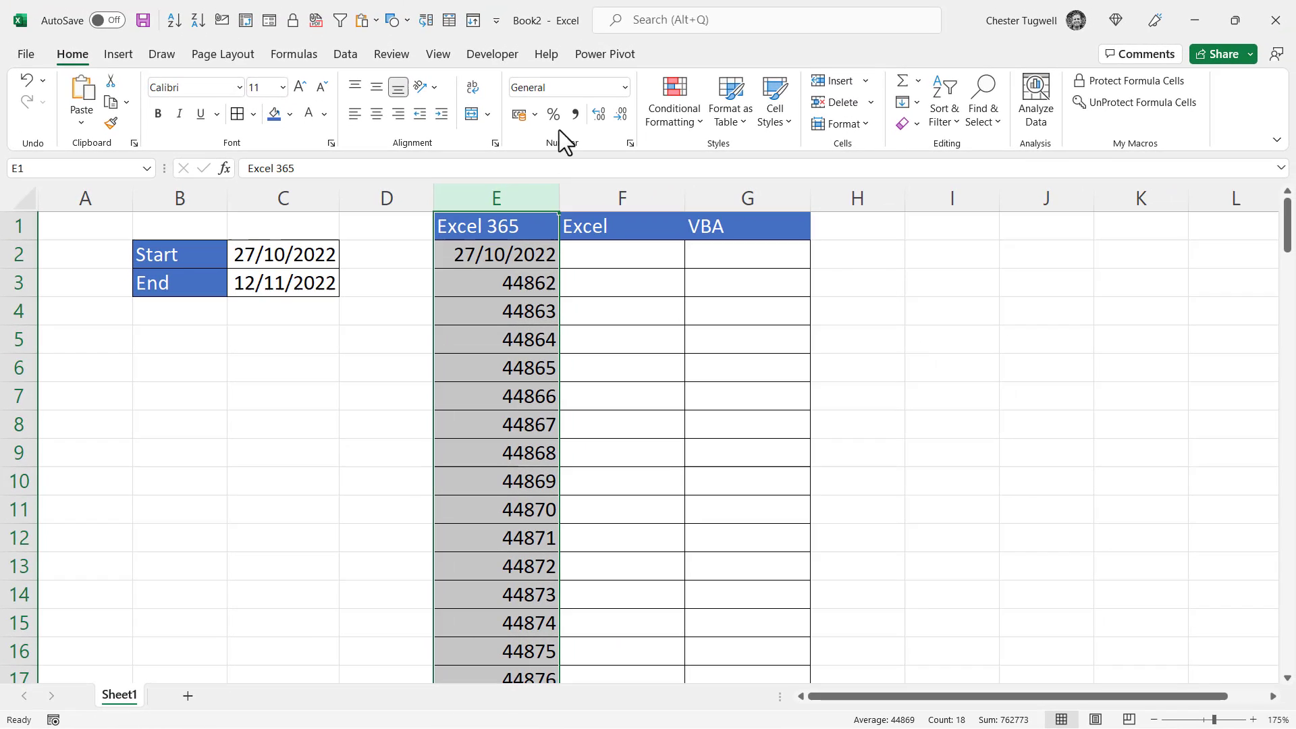
click(625, 86)
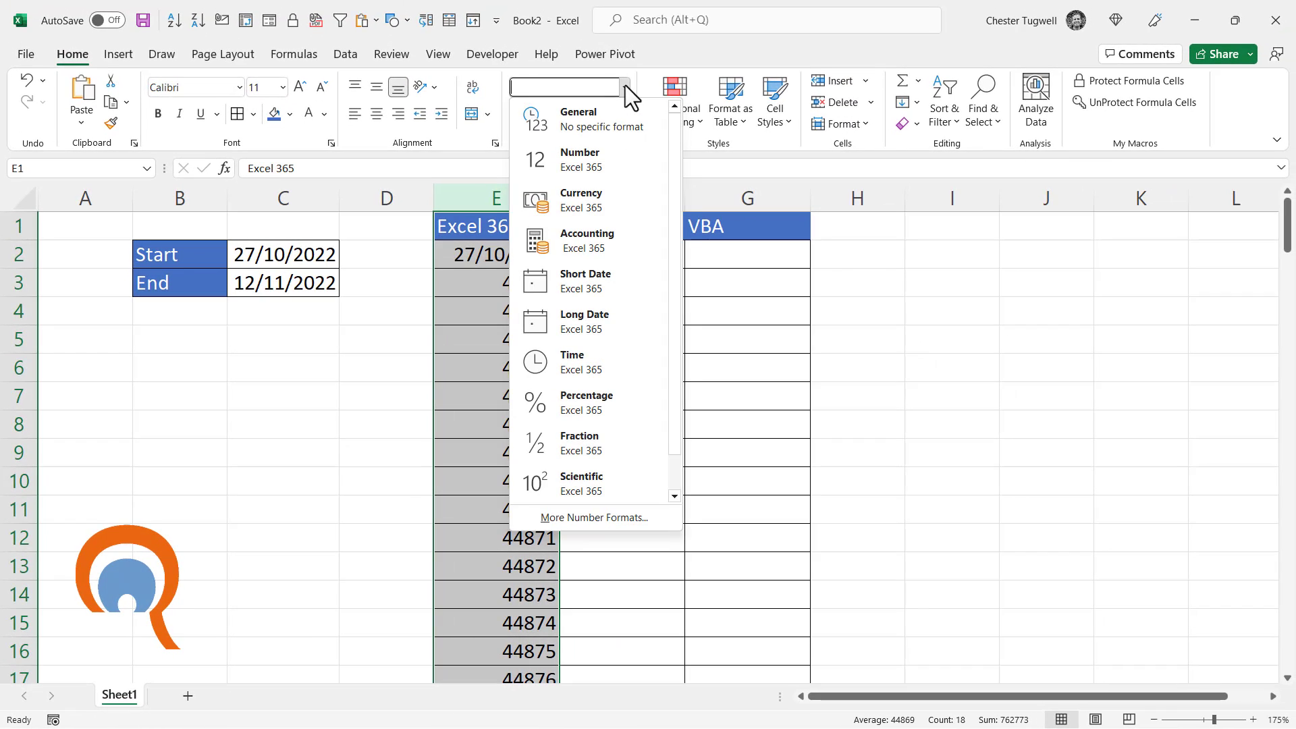
click(586, 279)
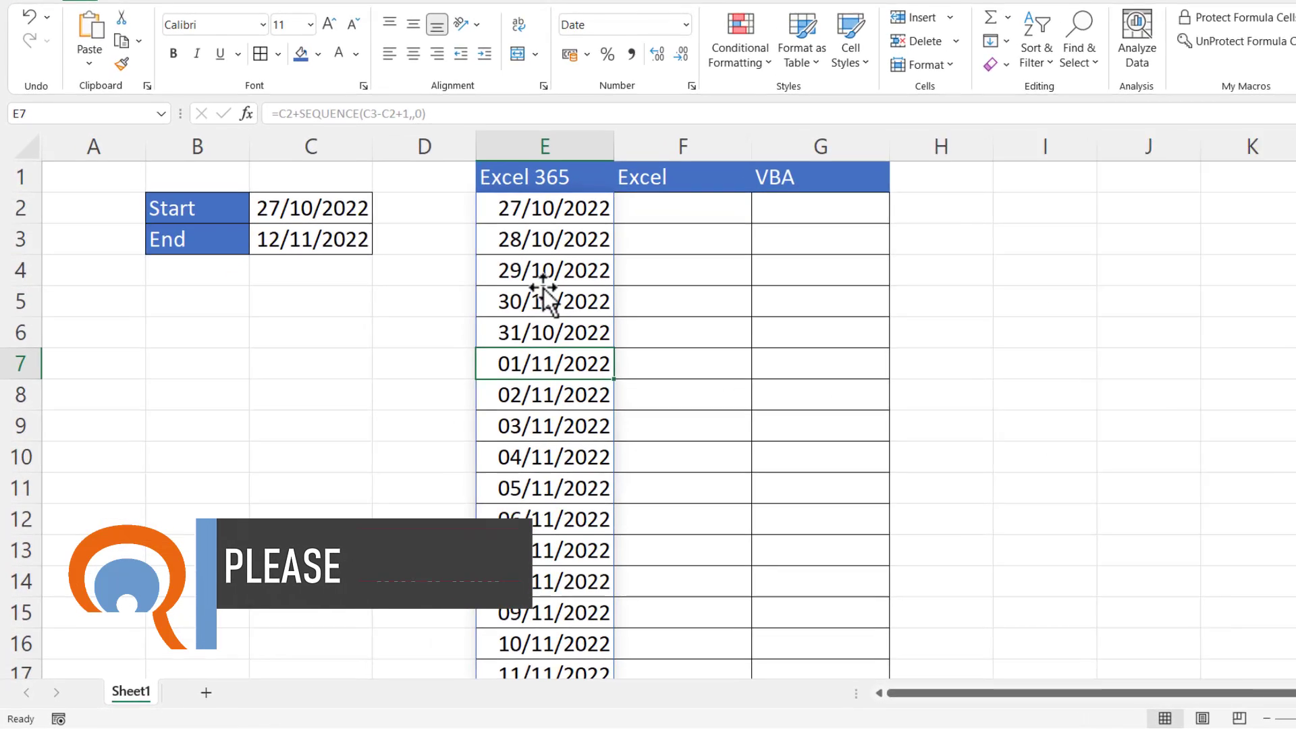
scroll(493, 327, down, 3)
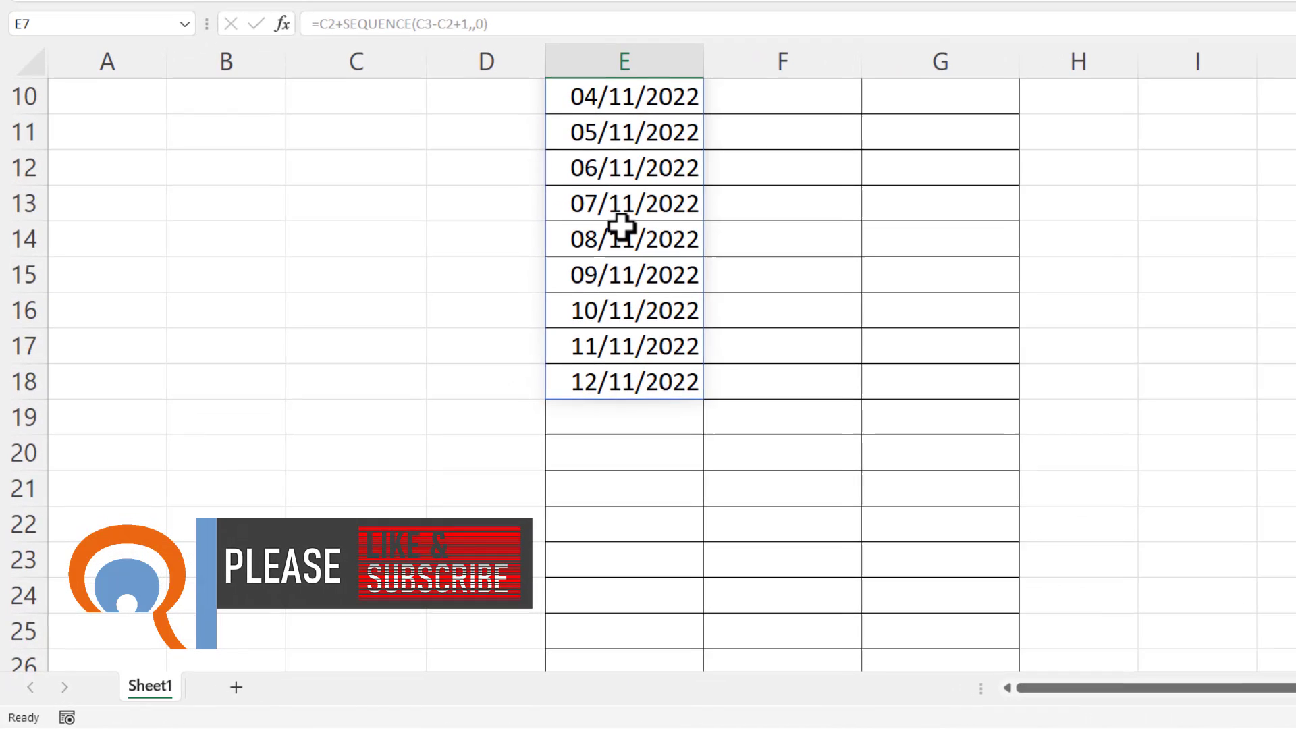
scroll(493, 328, up, 3)
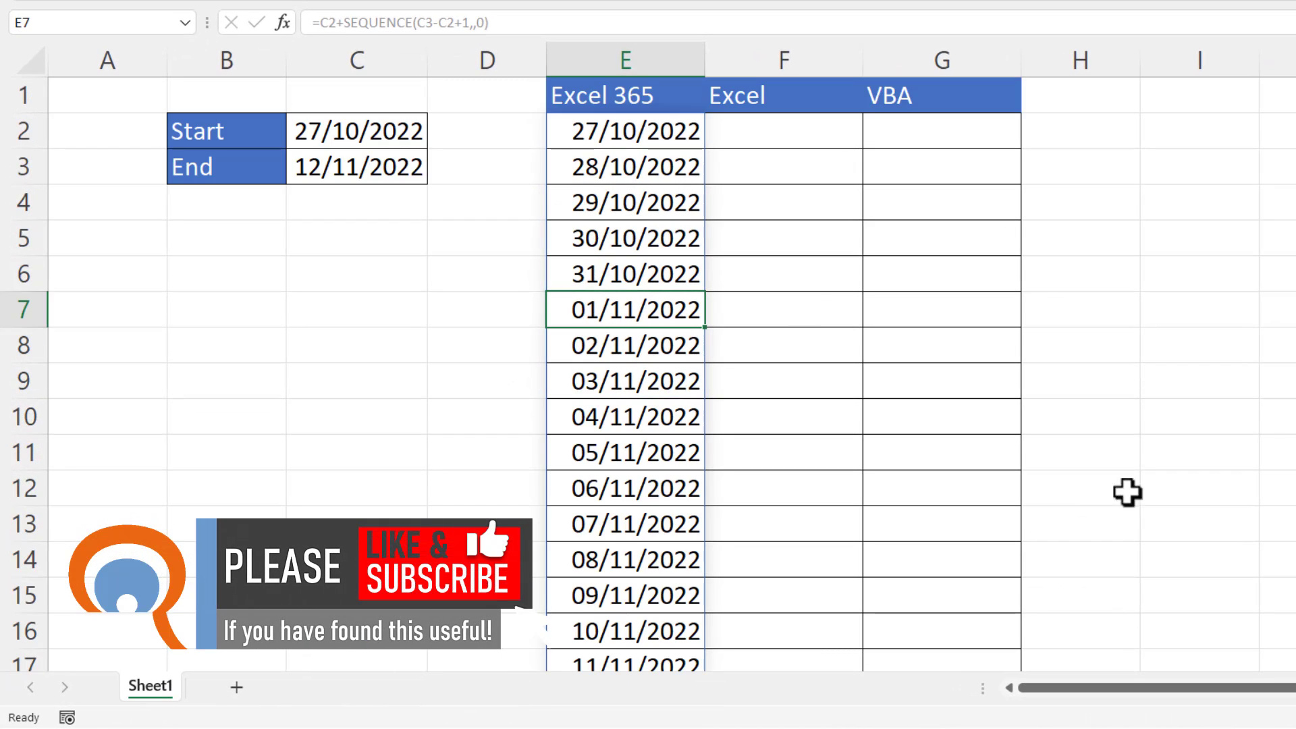
- Change the end date in C3 to 05/11/2022
click(365, 165)
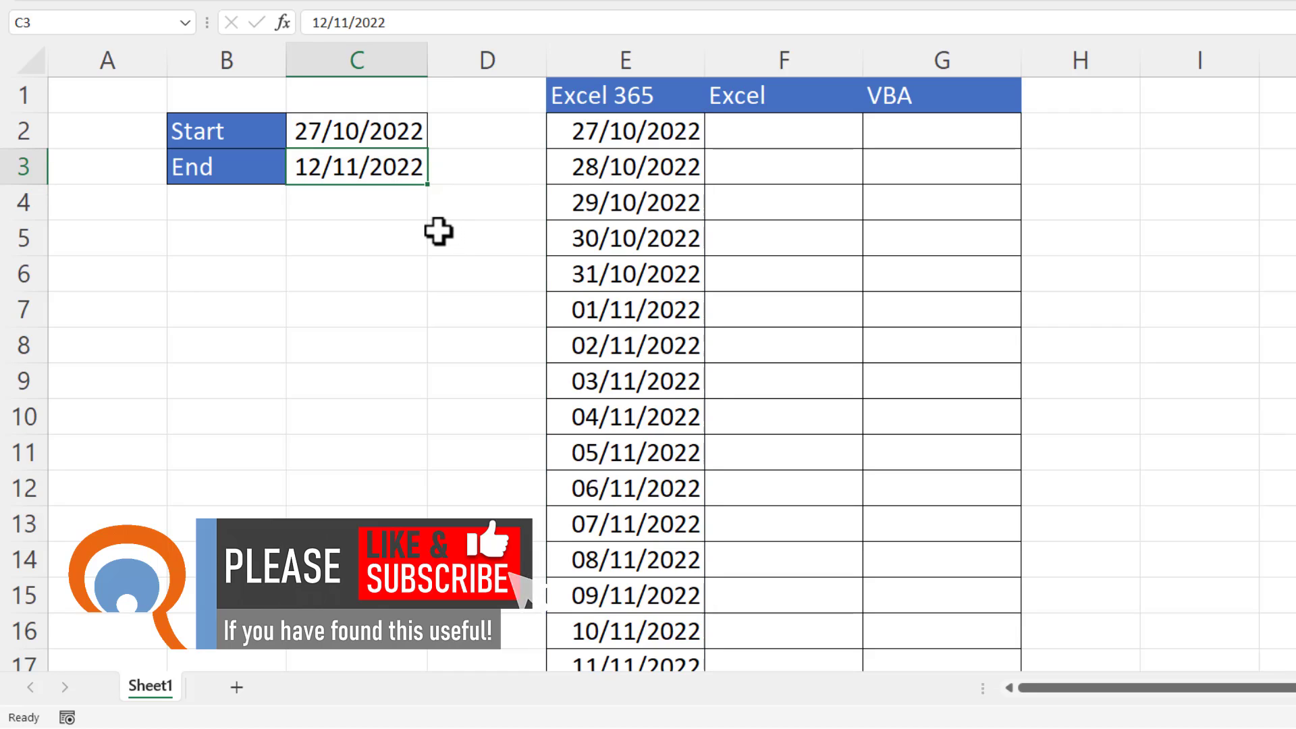
text(05/11/2022)
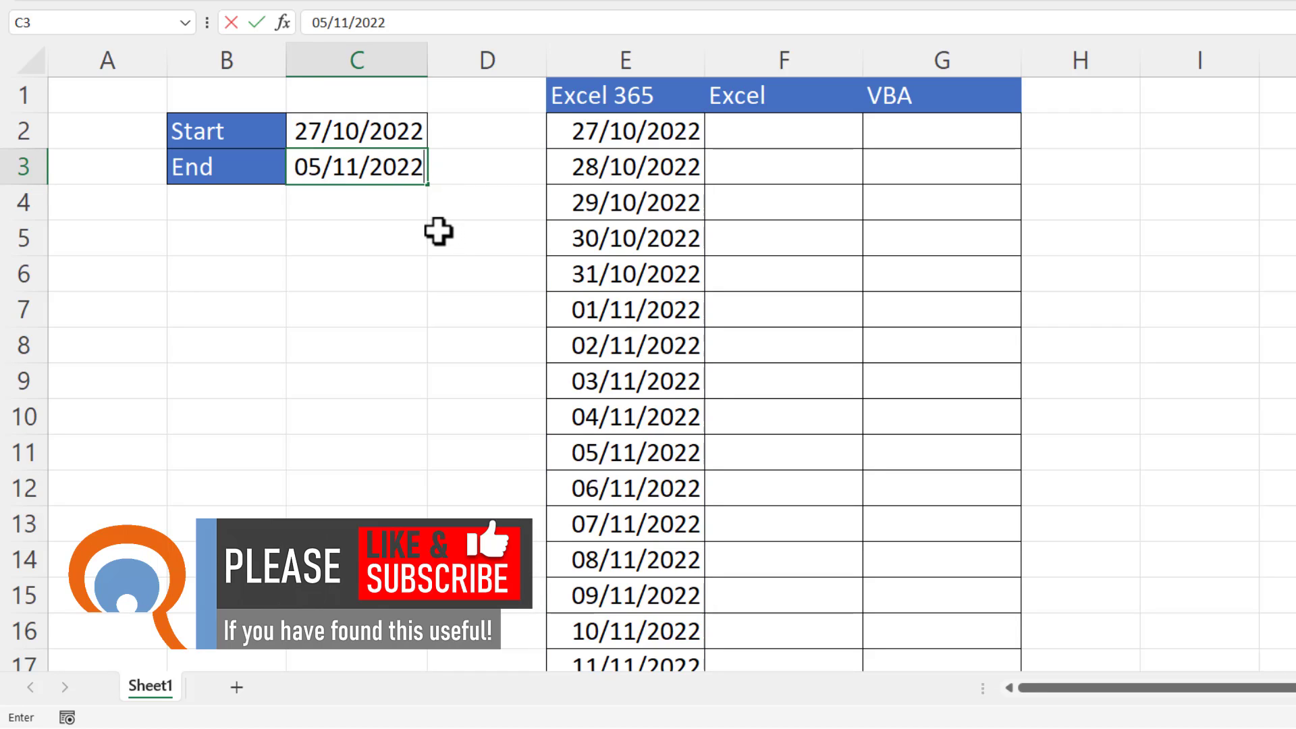
key(Return)
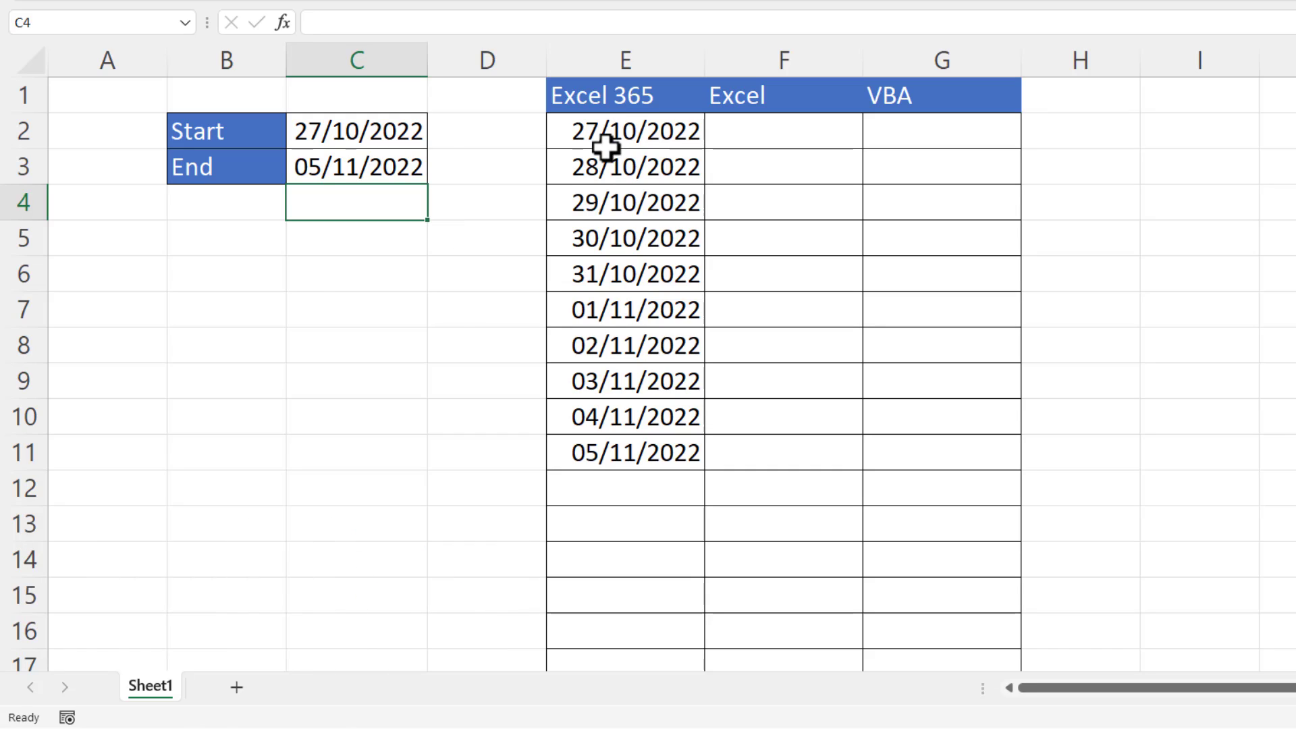
- Link F2 to the start date with =C2, showing 27/10/2022
click(779, 133)
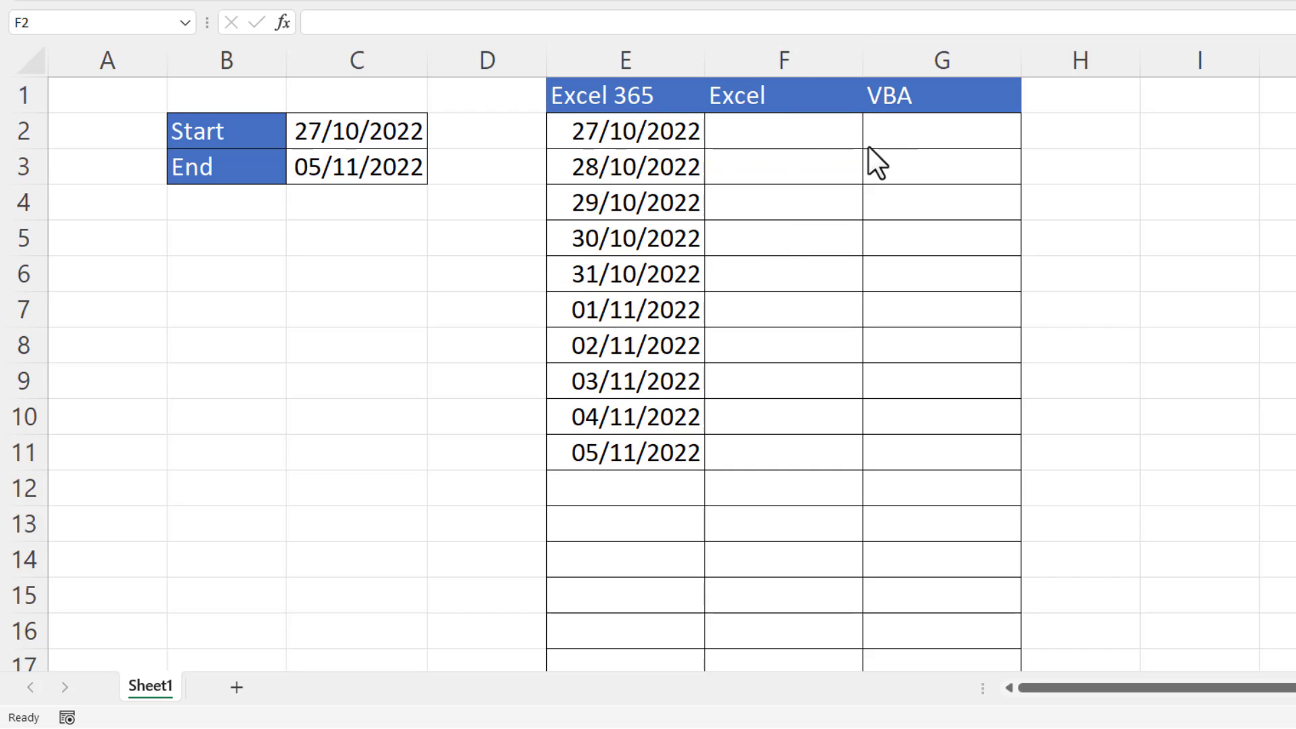
click(788, 129)
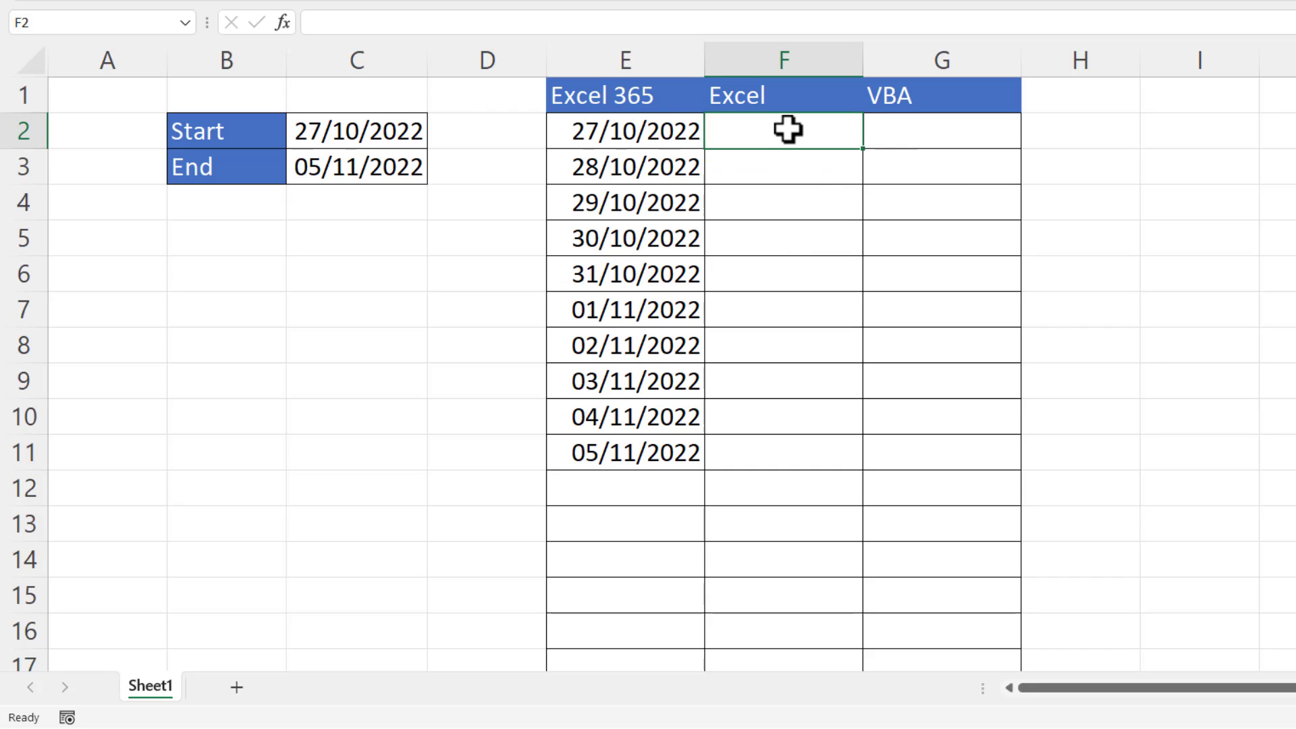
text(=)
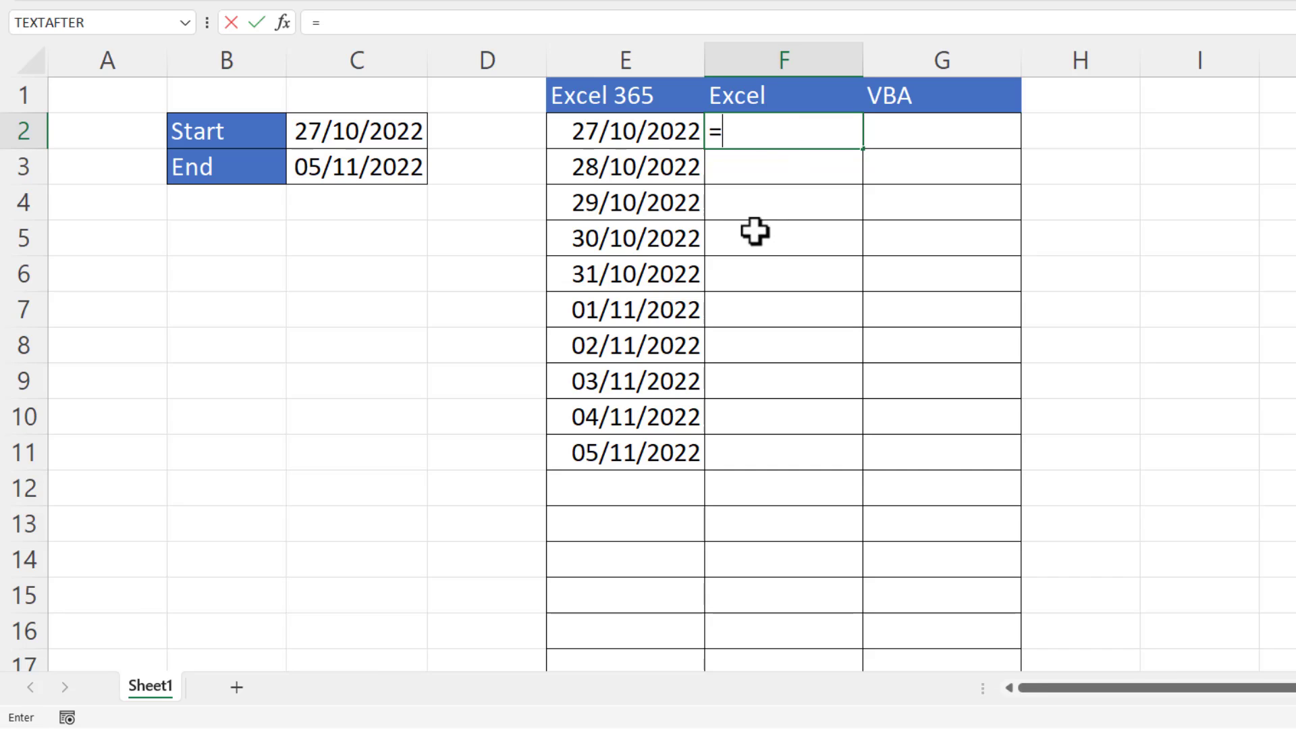
click(345, 130)
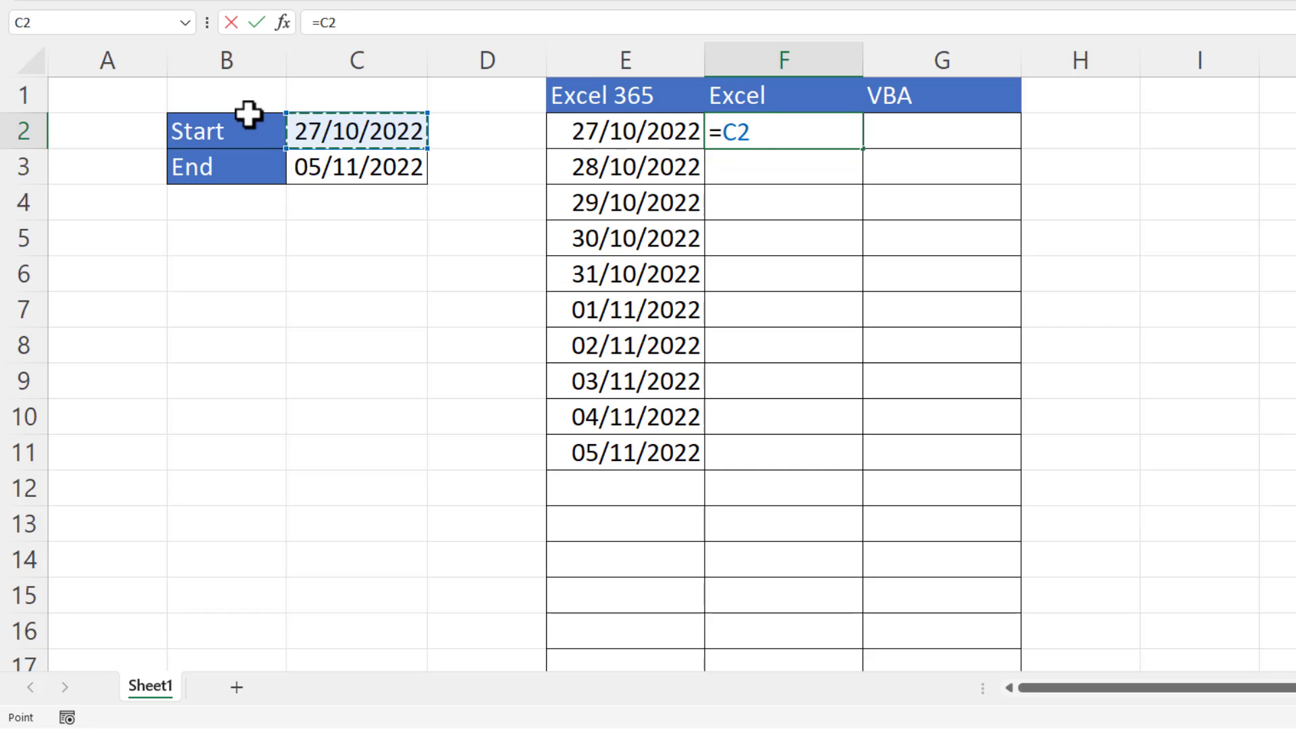
key(ctrl+Return)
key(Return)
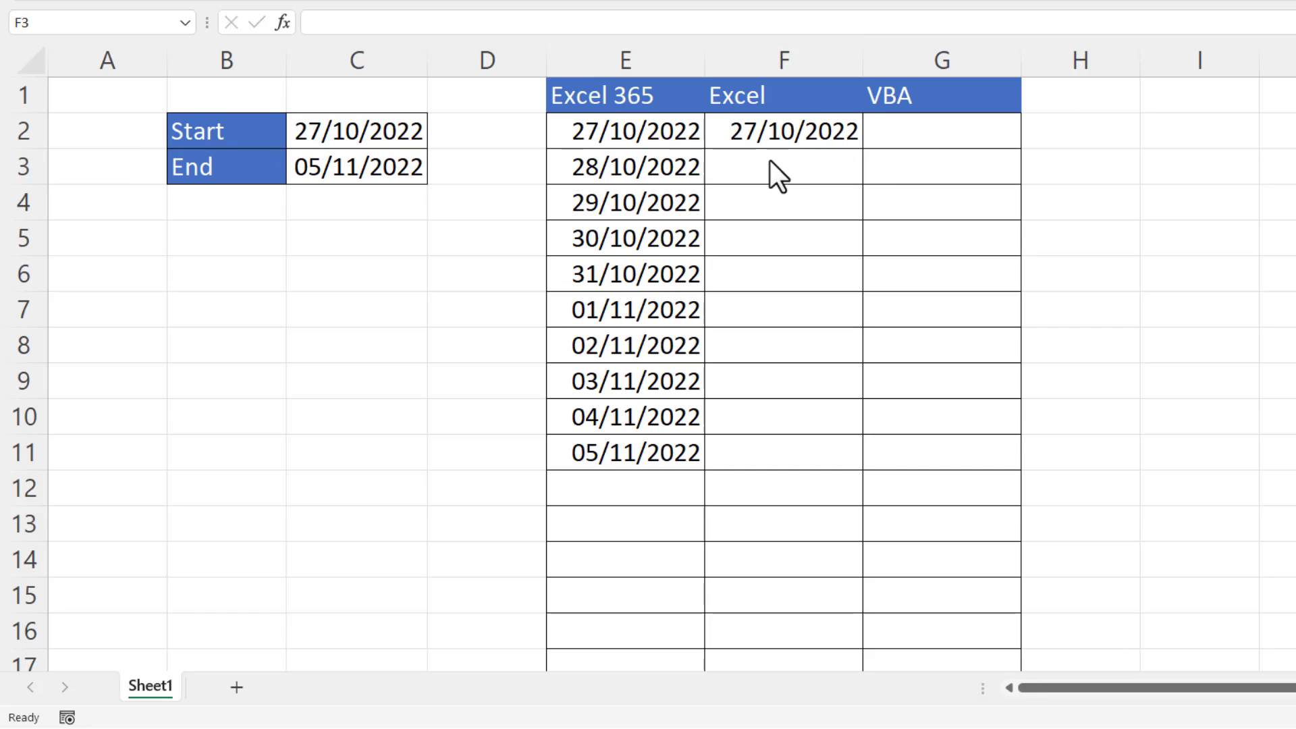
click(789, 168)
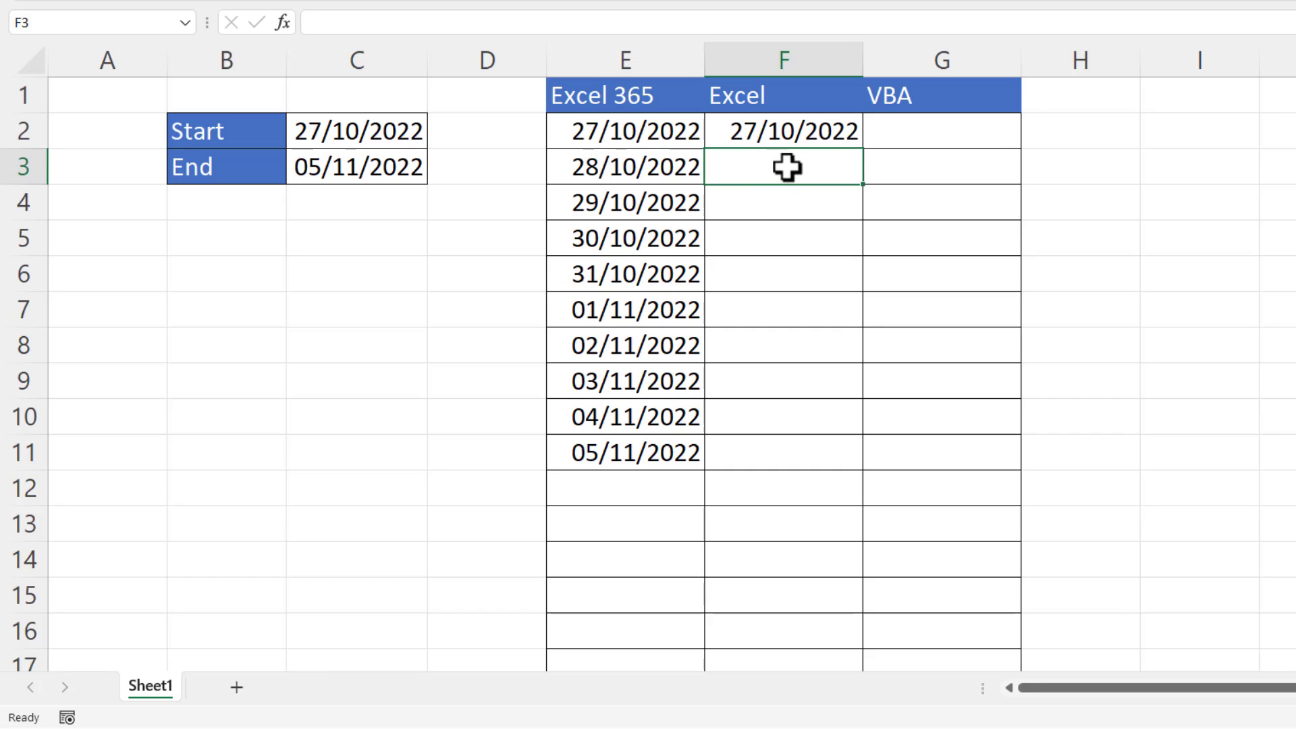
- Enter =ROW(A1) in F3 and fill it down to F10, giving counters 1 through 8
text(=row)
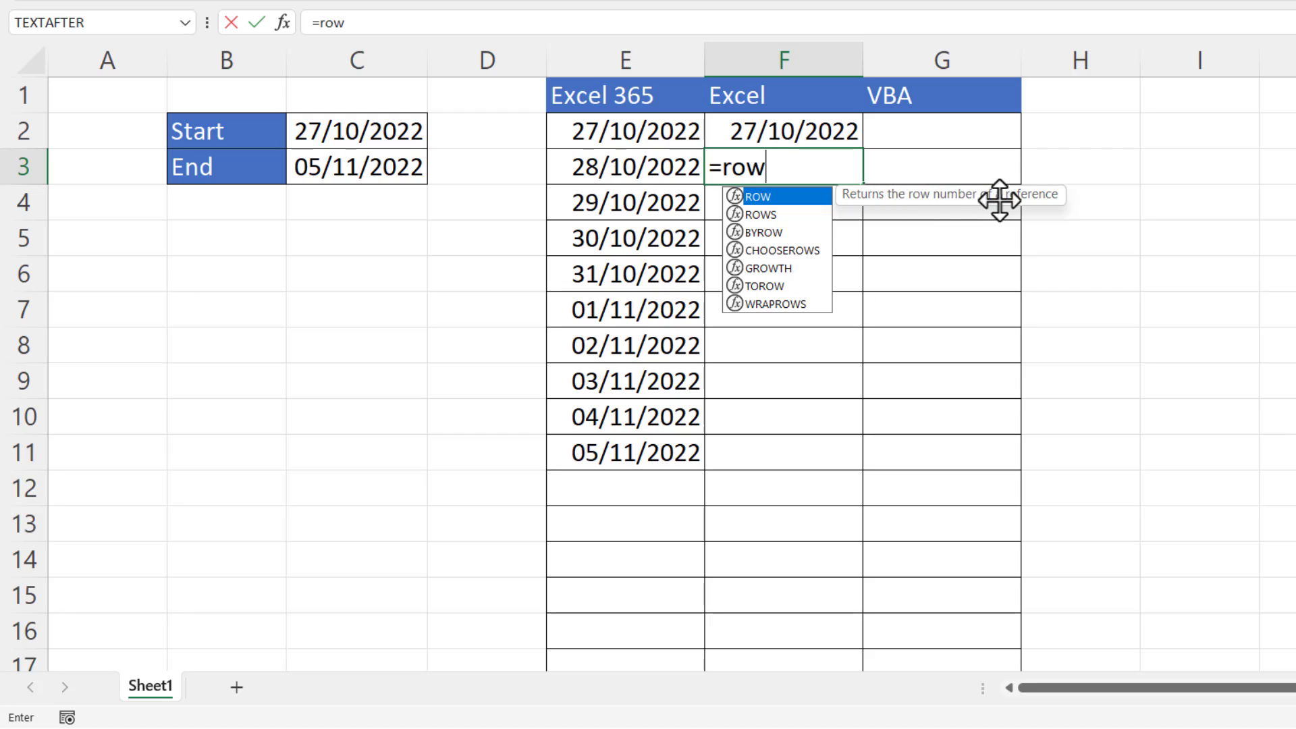
text(()
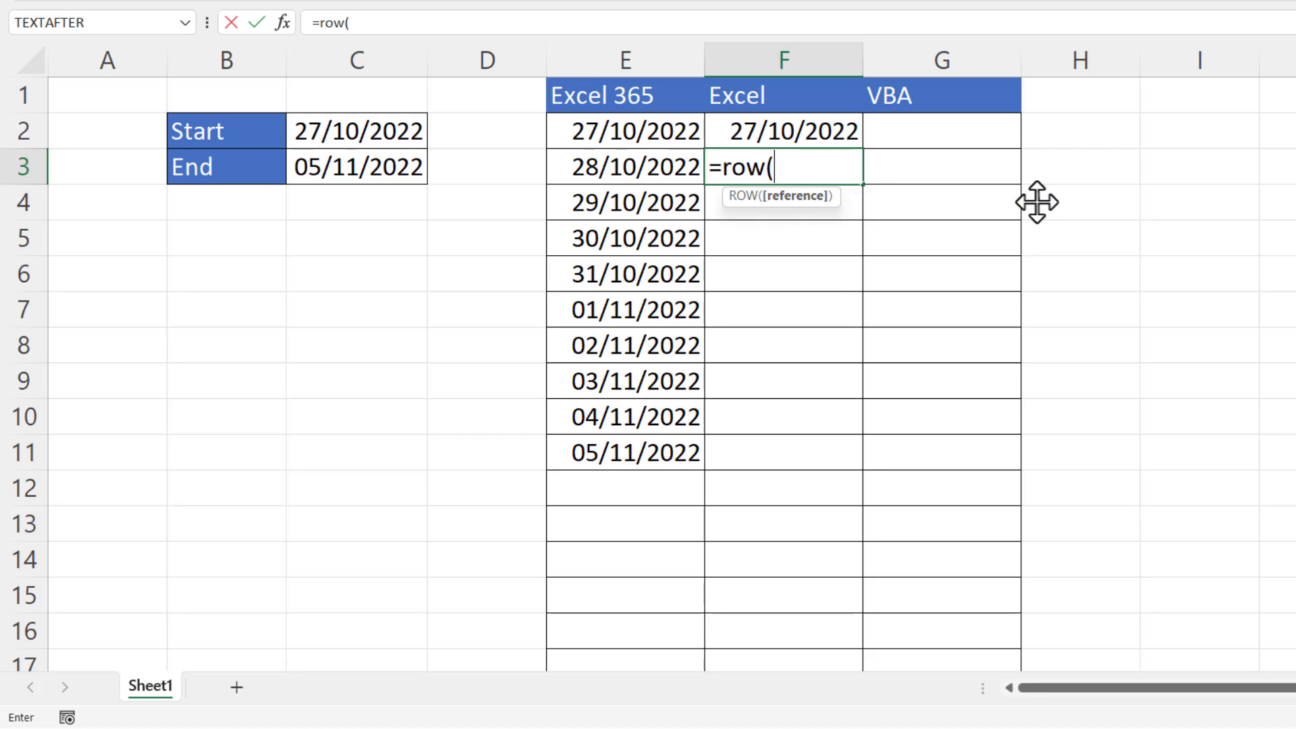
click(95, 97)
text())
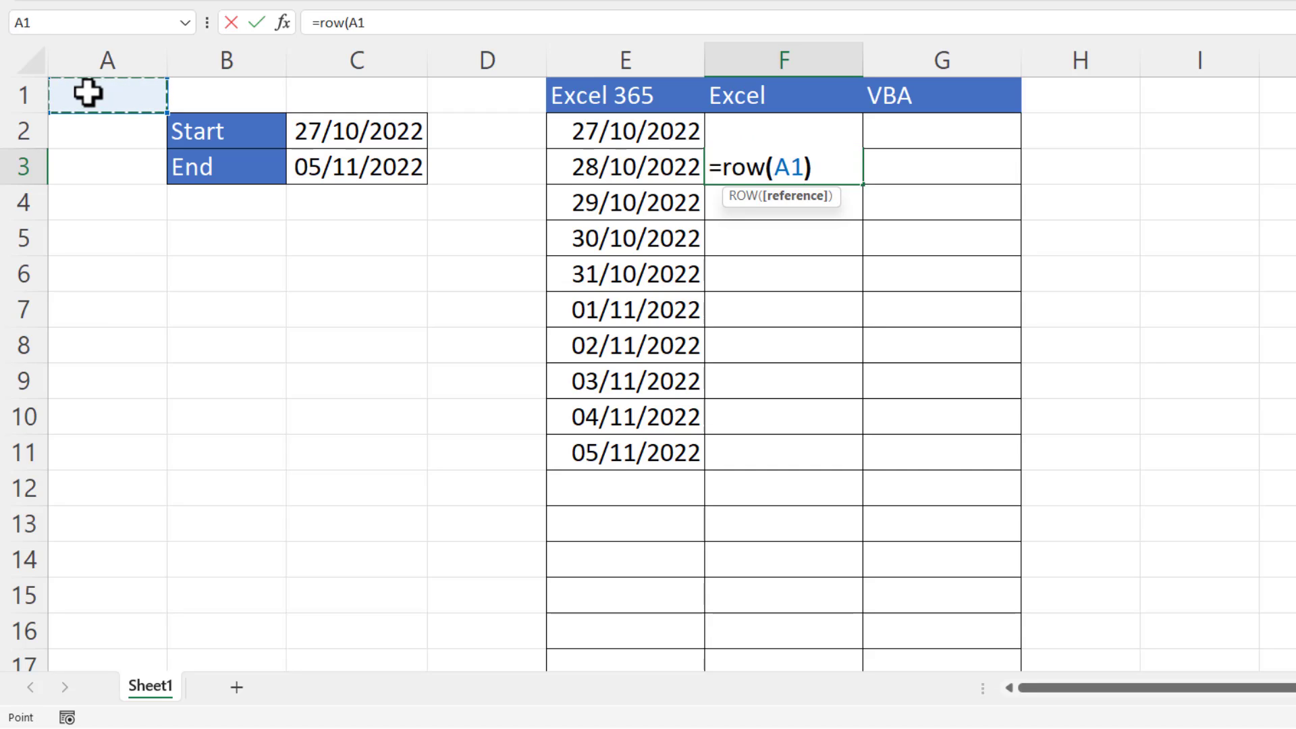
key(Return)
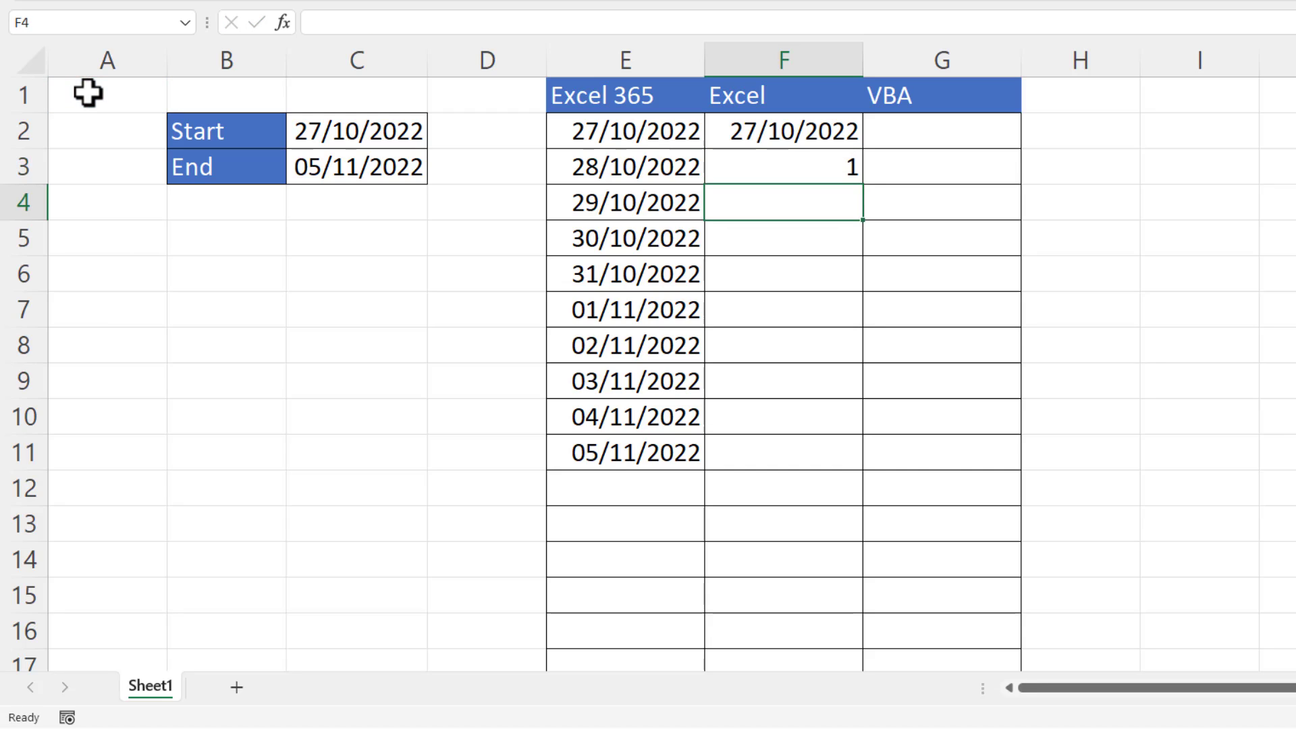
click(843, 171)
drag(864, 185, 848, 422)
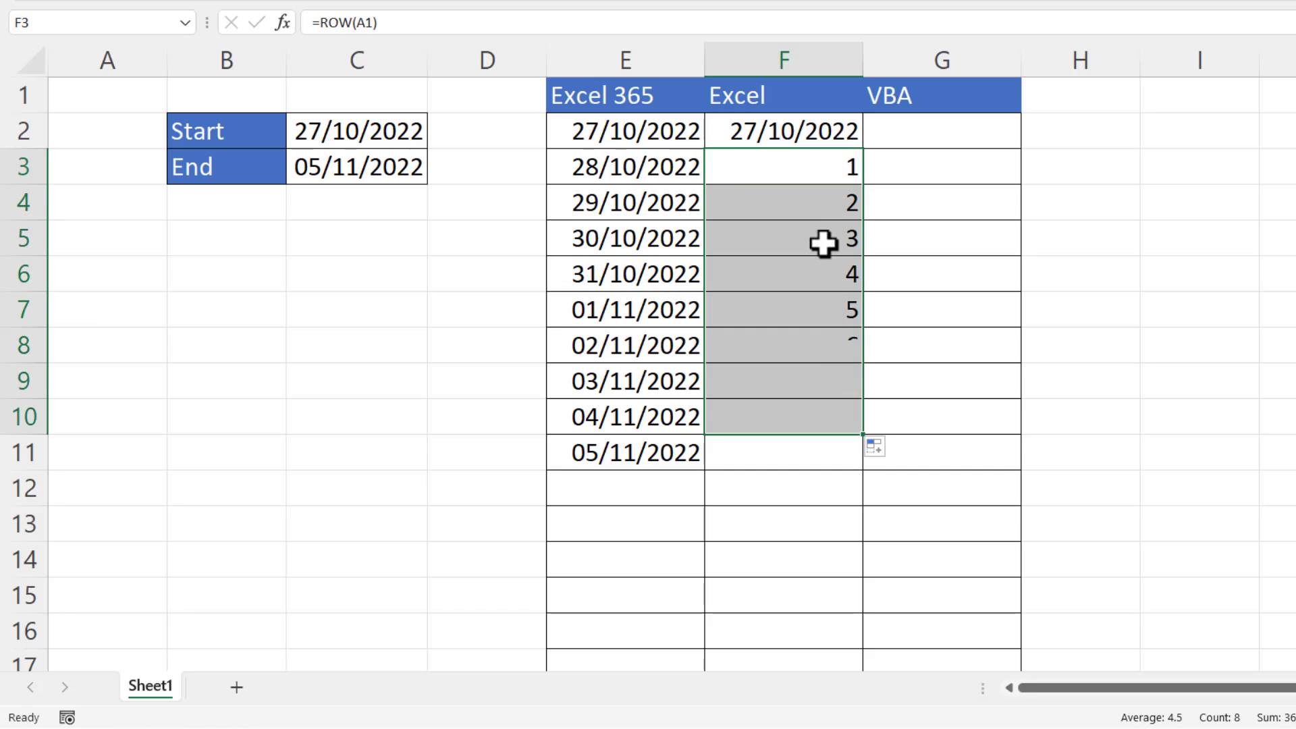
click(816, 199)
double_click(804, 206)
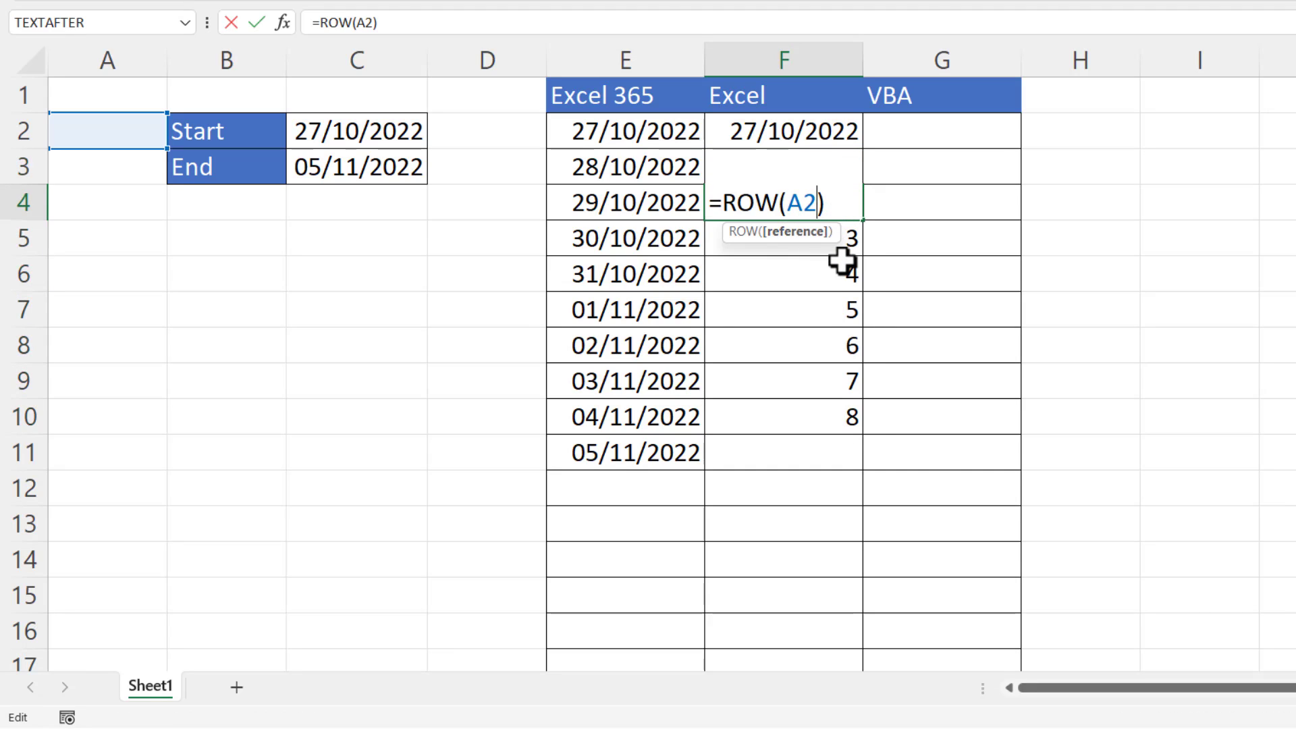
- Change F3 to =$C$2+ROW(A1) and fill it down to F11, listing dates through 05/11/2022
click(848, 229)
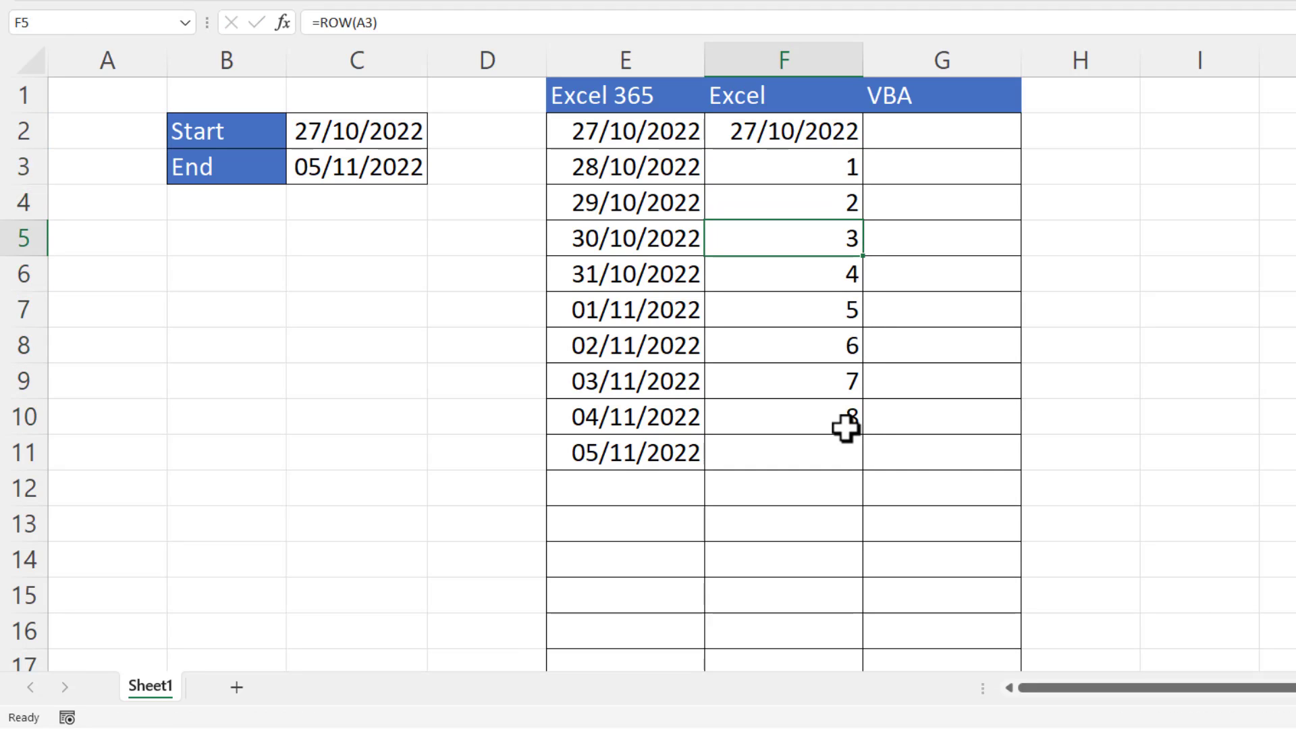
click(833, 166)
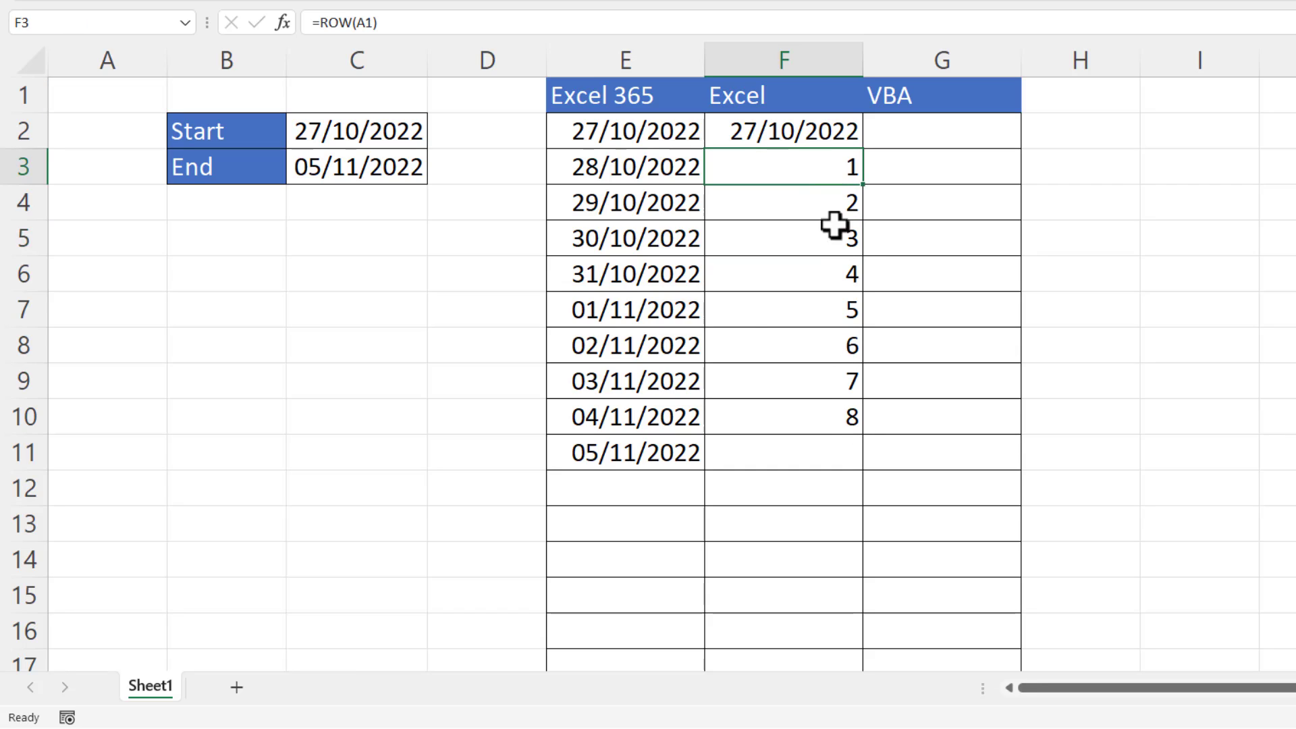
double_click(844, 178)
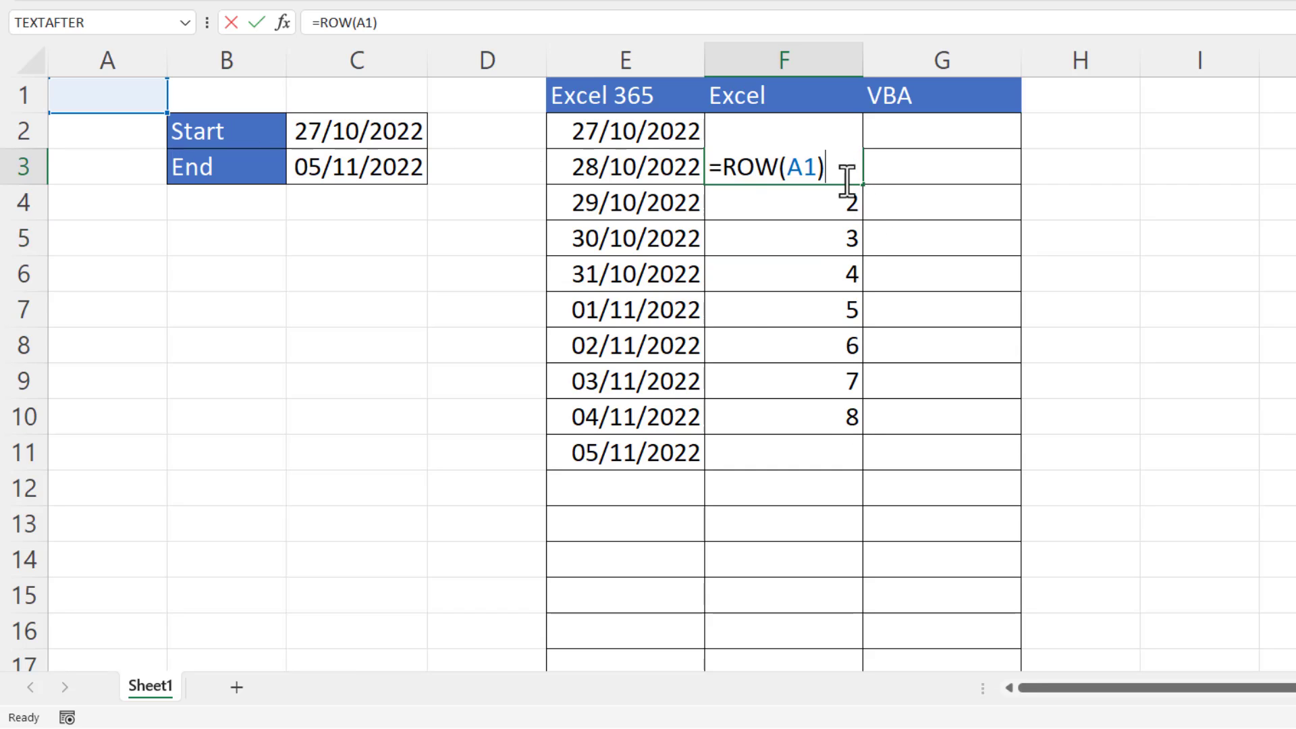
click(724, 168)
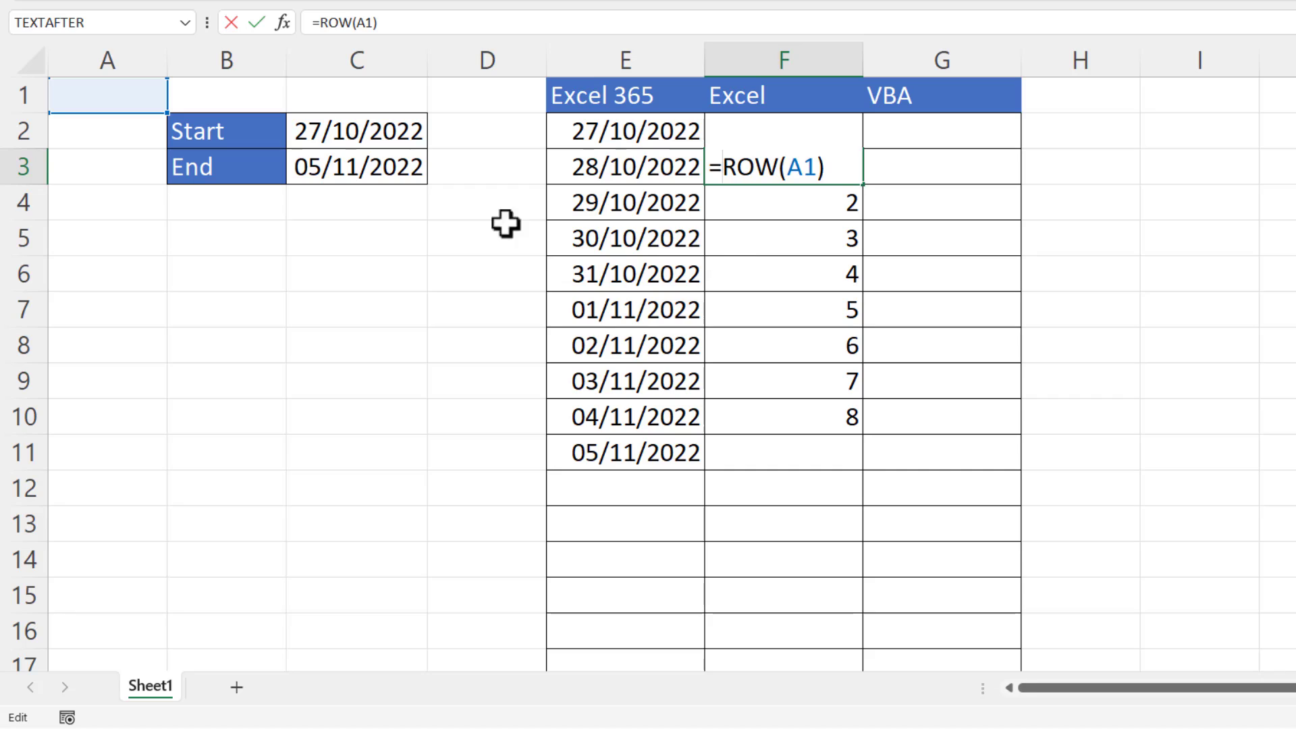
click(341, 128)
key(F4)
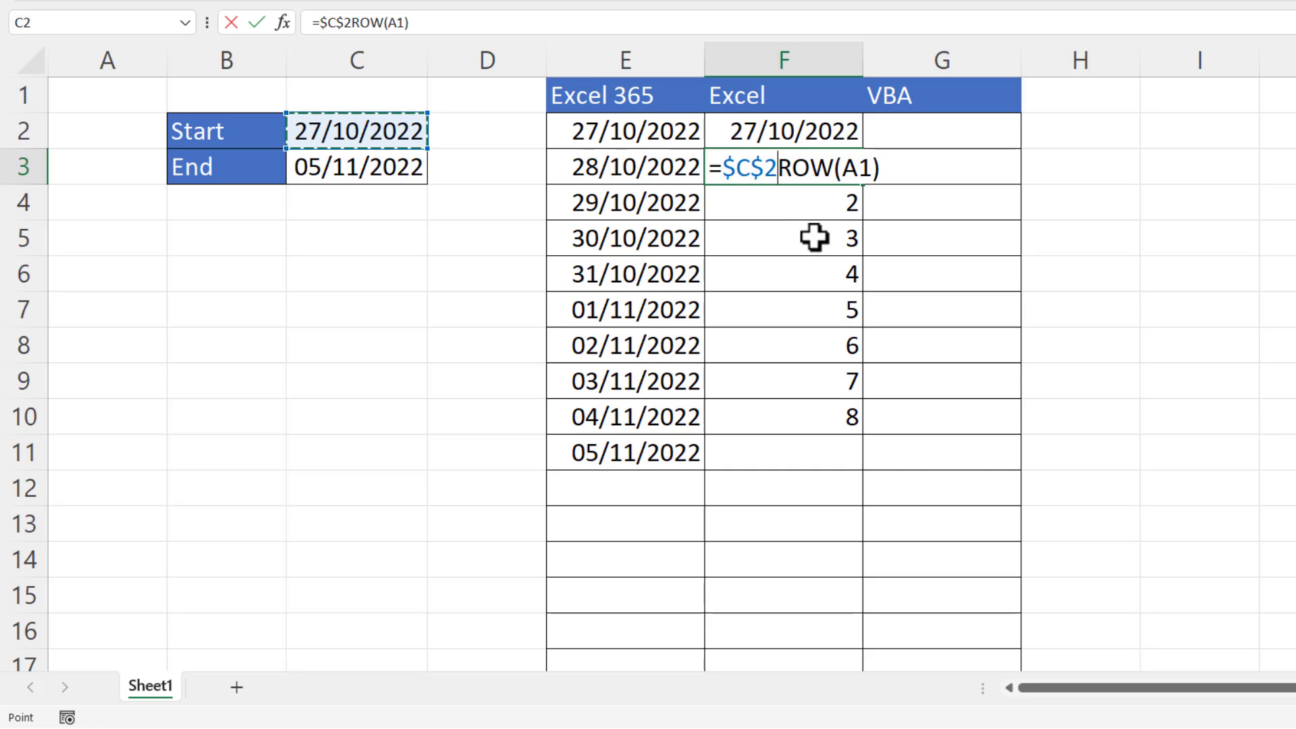
text(+)
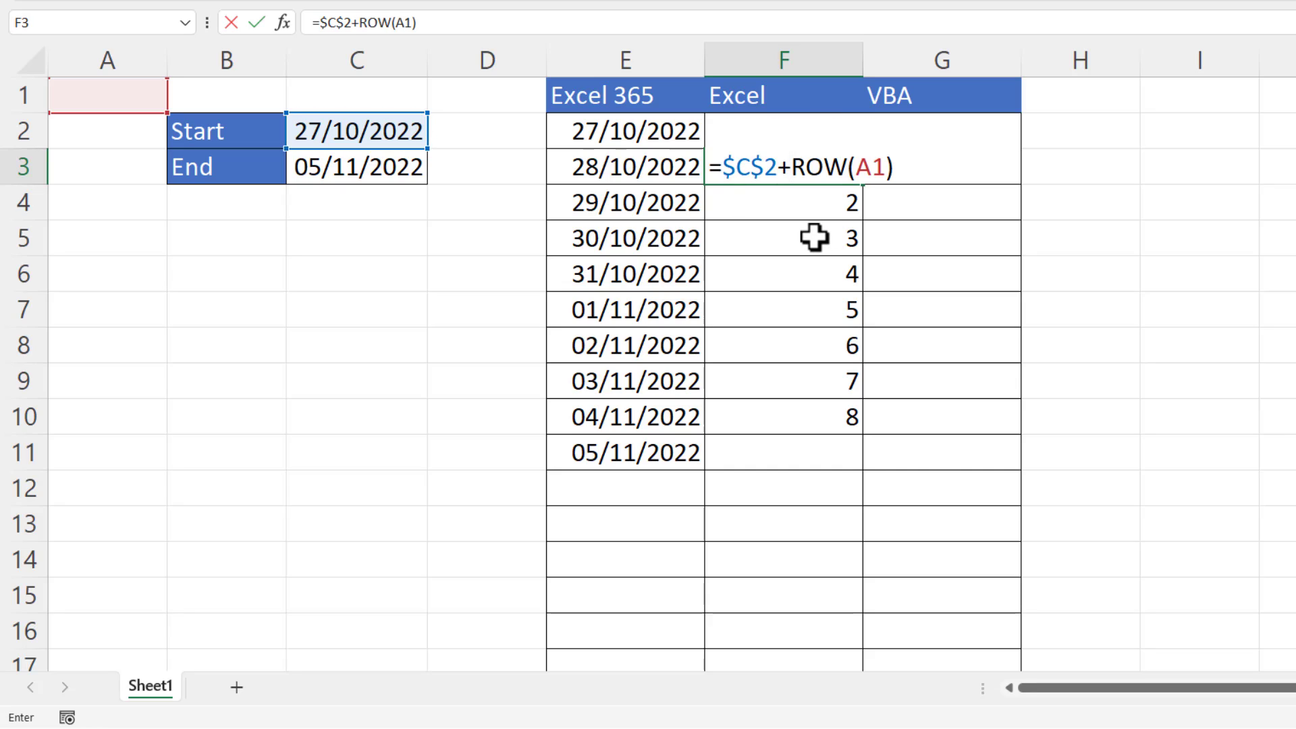
key(Return)
click(844, 167)
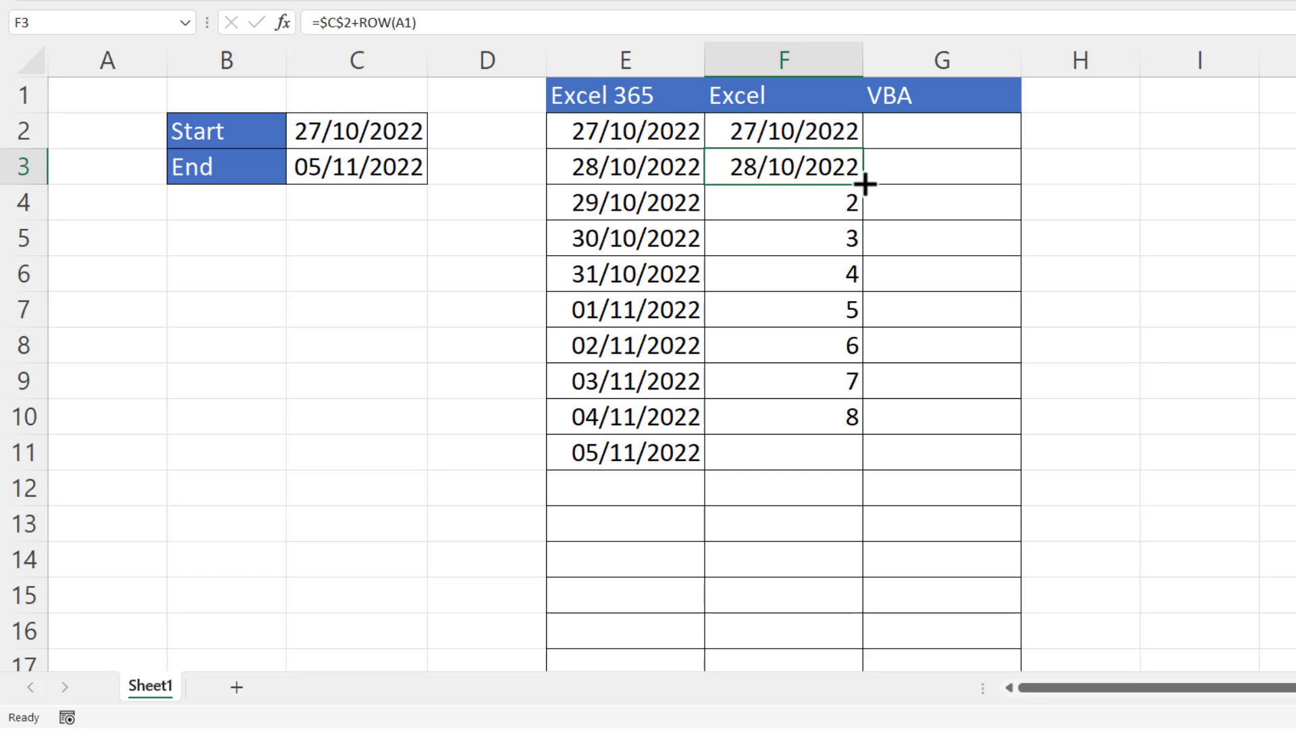
drag(865, 183, 844, 463)
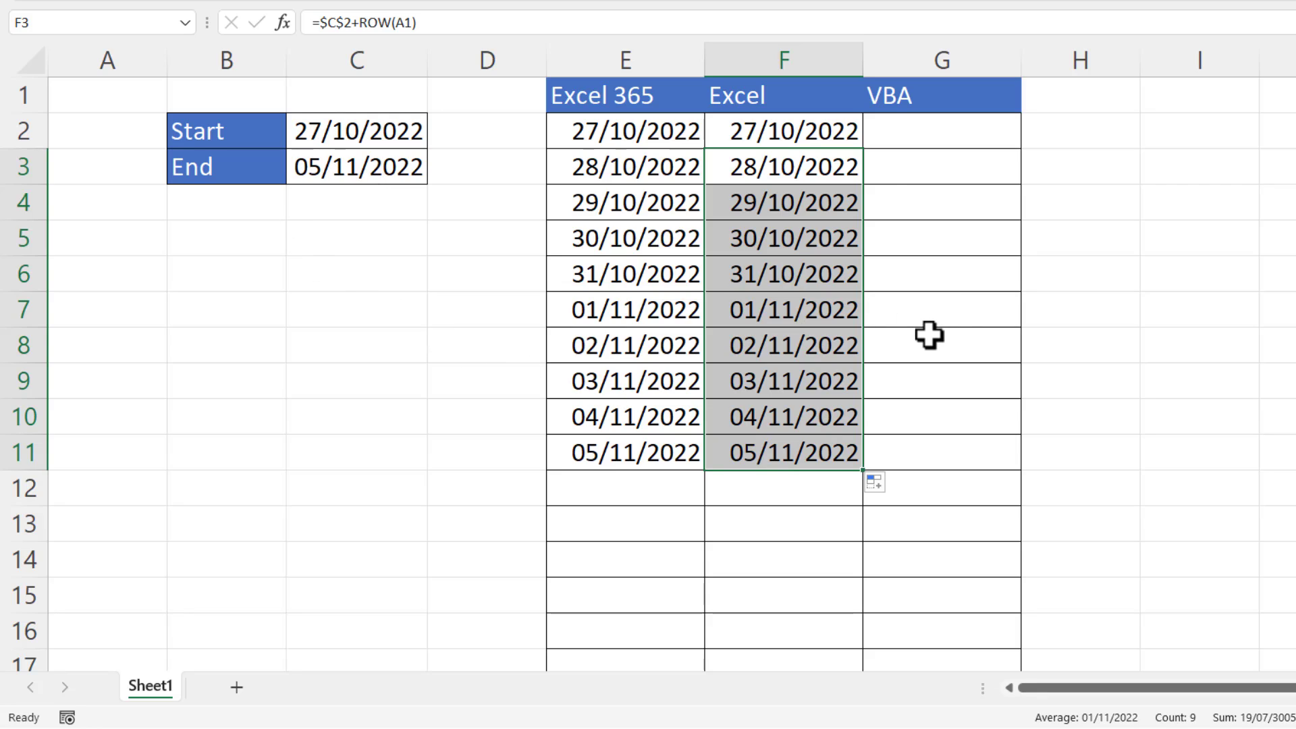
key(F2)
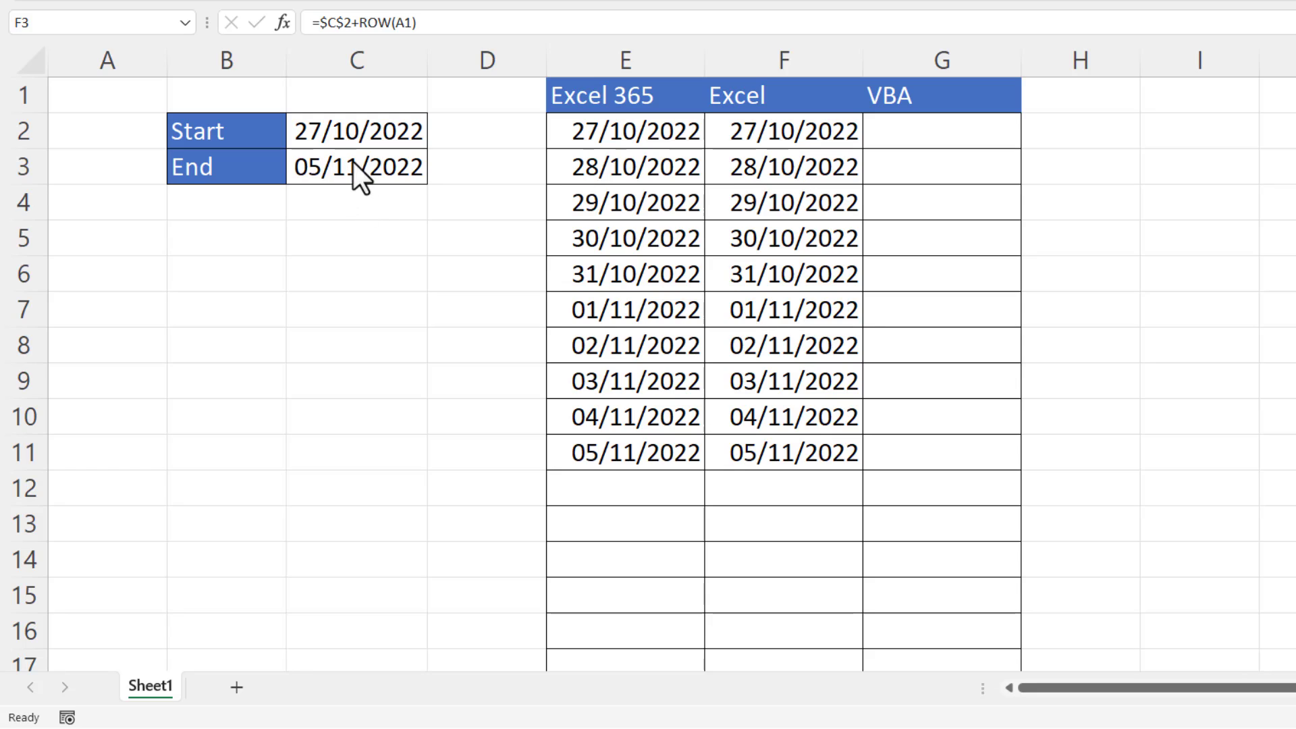
- Rewrite F3 as =IF($C$2+ROW(A1)>$C$3,"",F2+1)
click(780, 173)
double_click(781, 169)
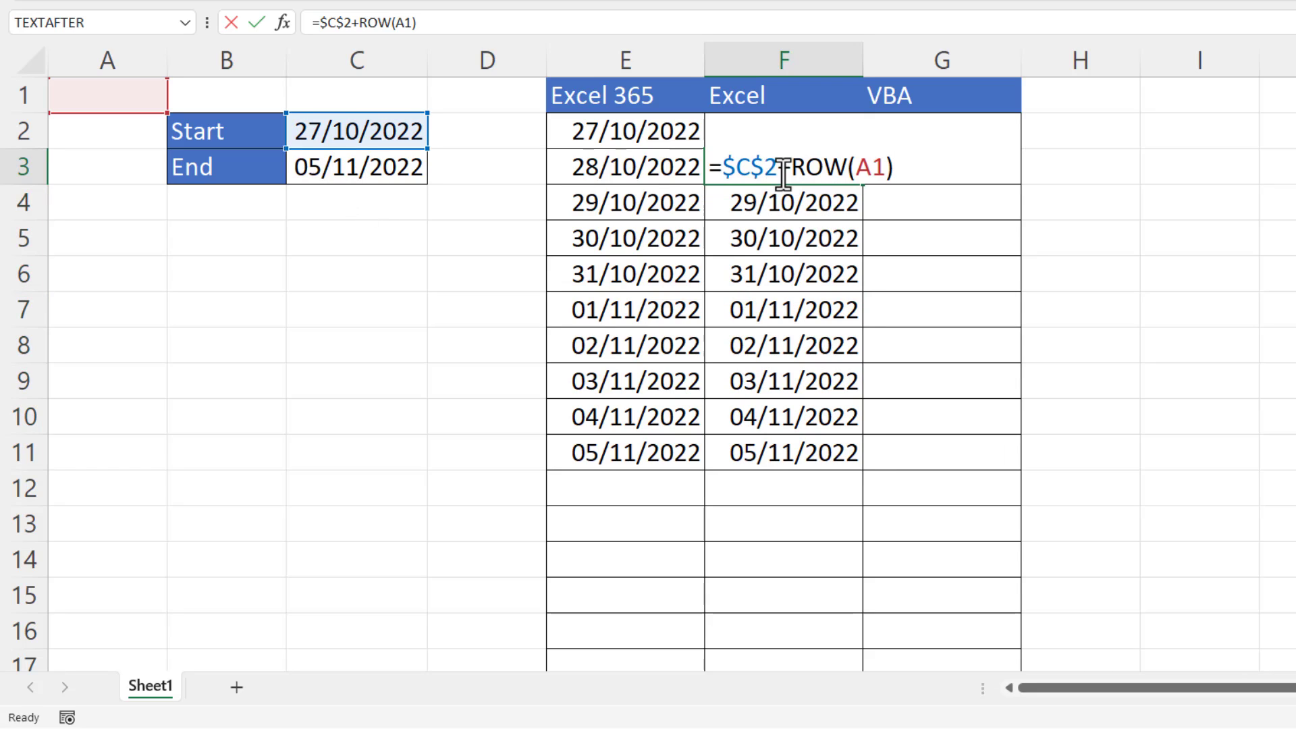
click(727, 167)
text(IF)
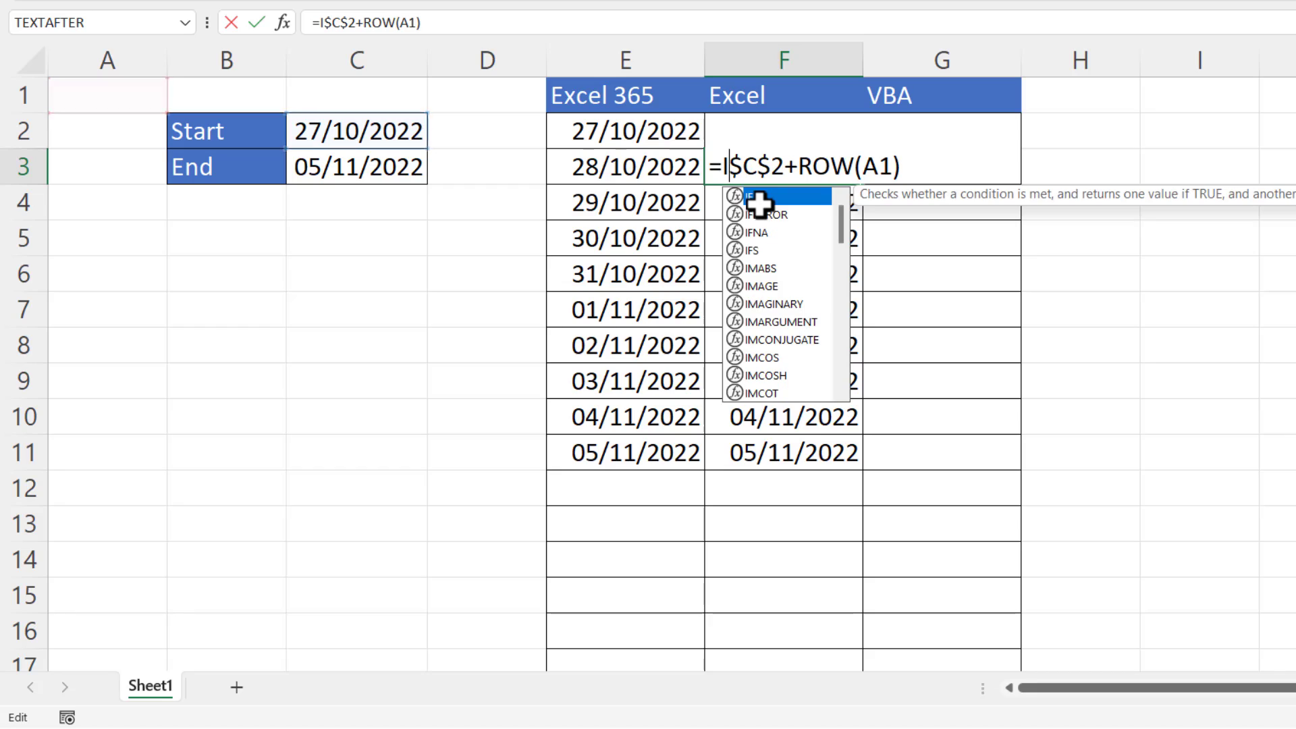
text(()
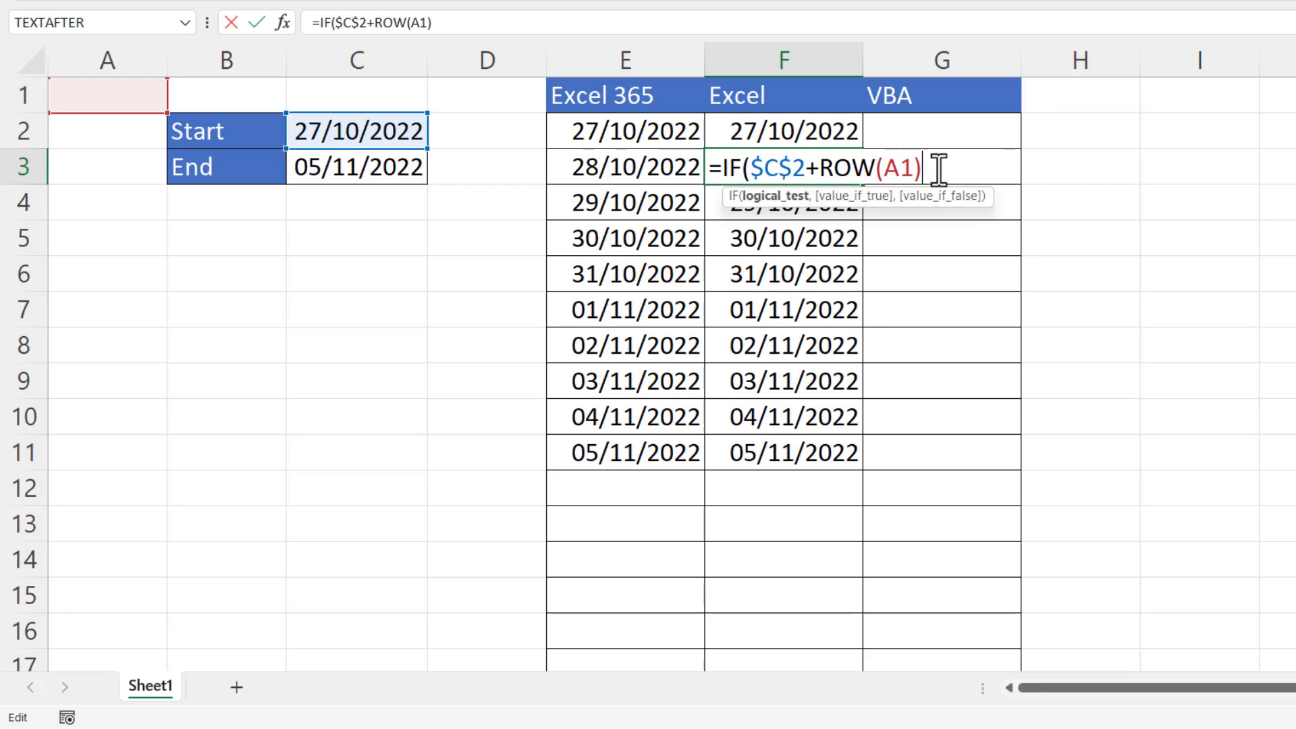
text(>)
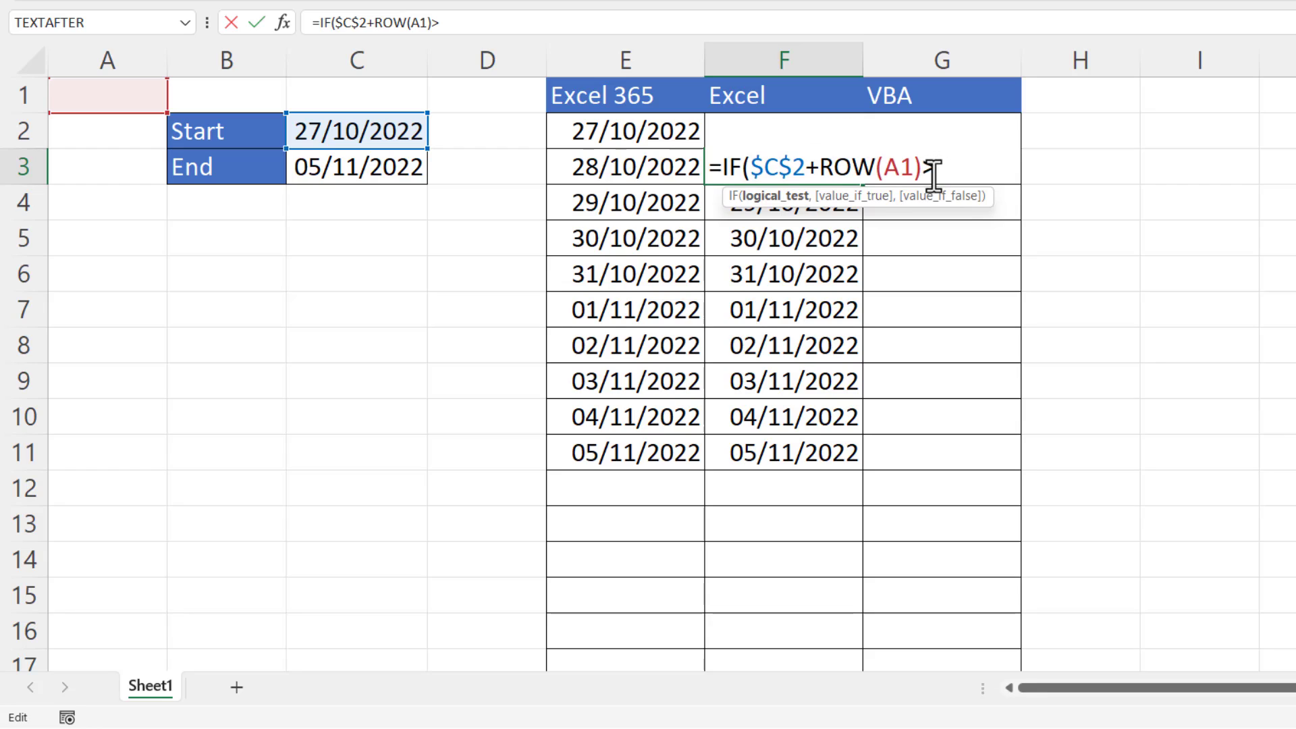
click(326, 167)
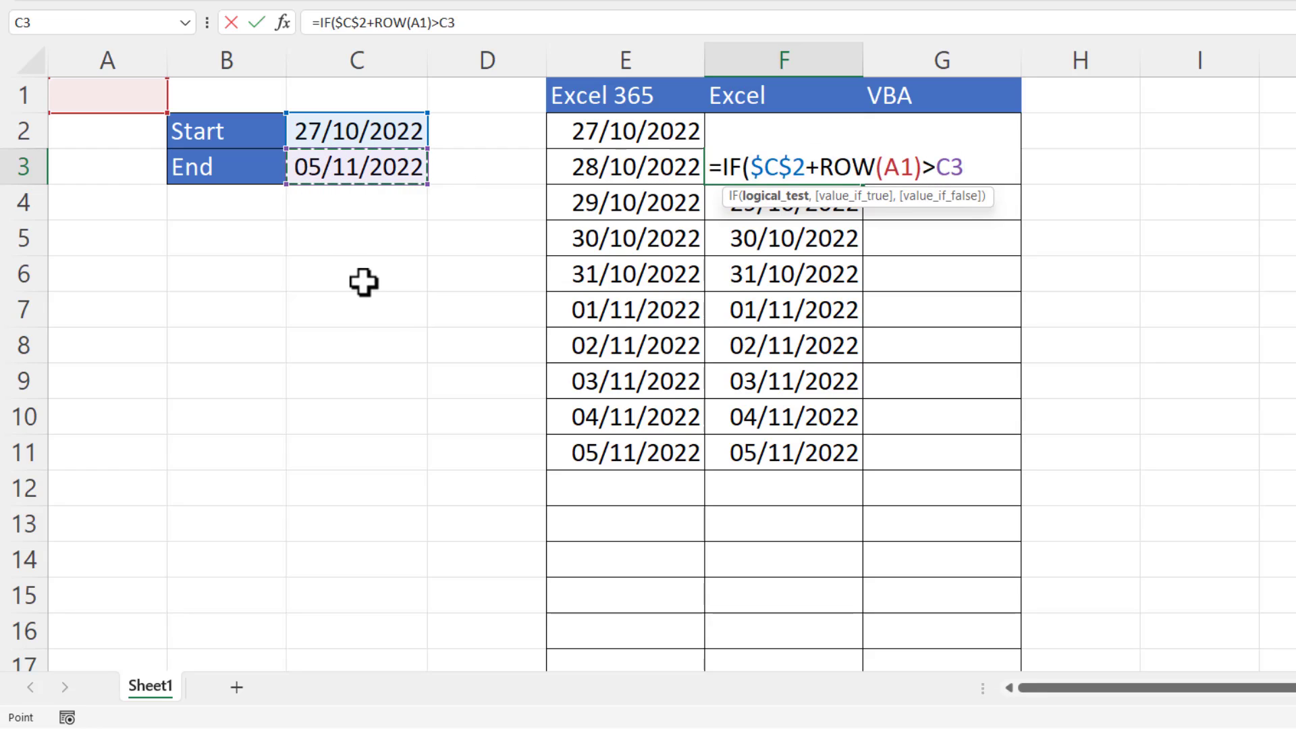
key(F4)
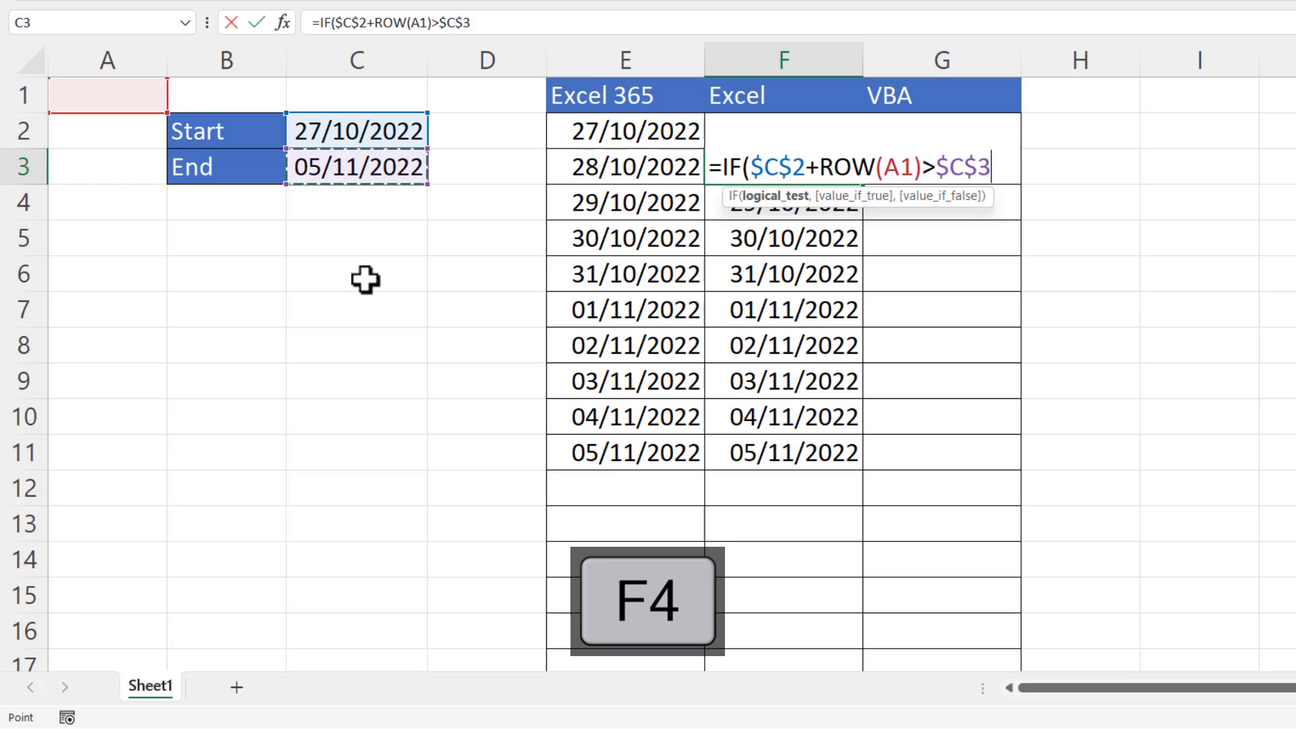
text(,)
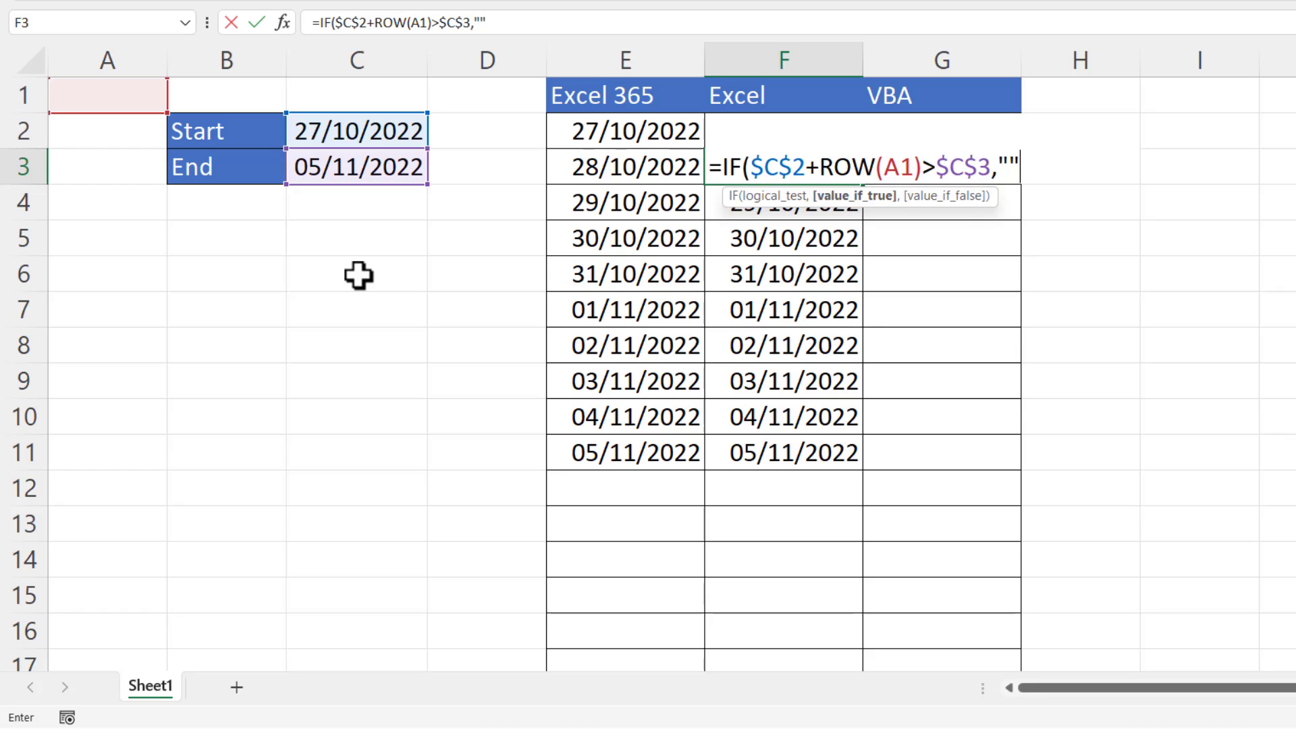
text("",)
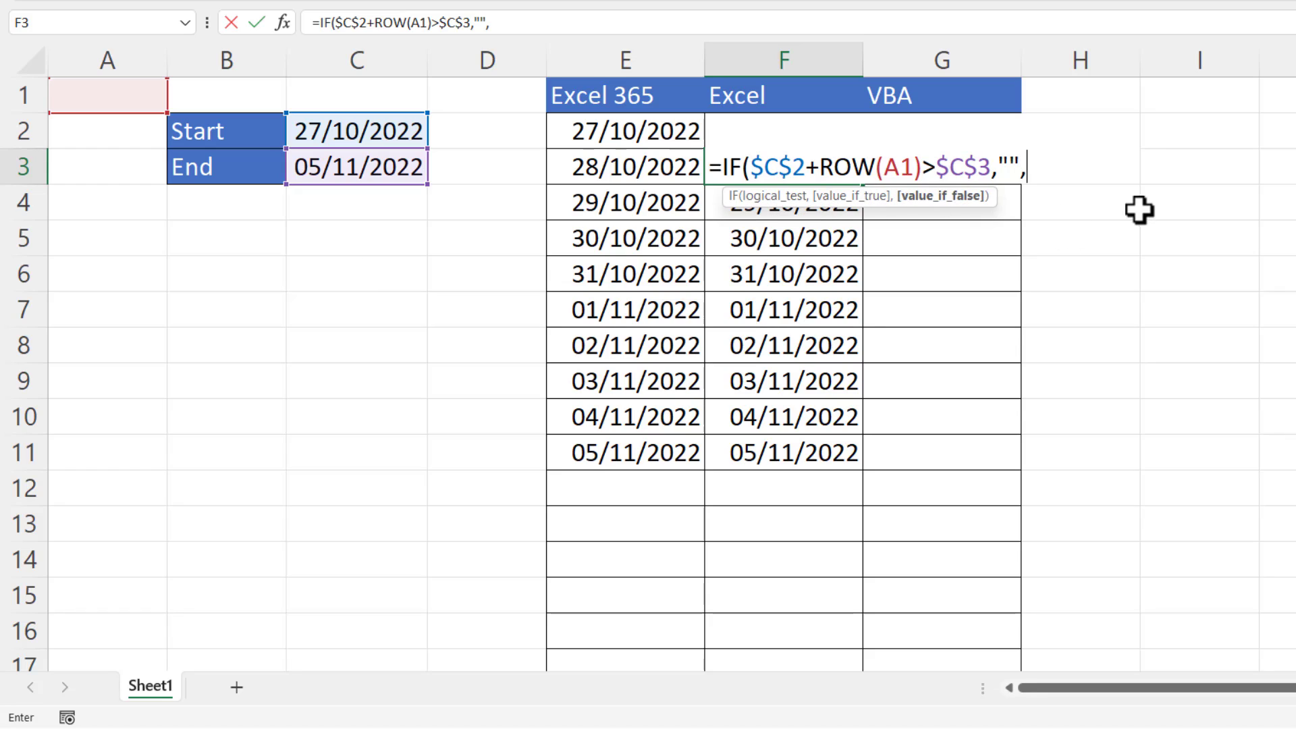
click(765, 128)
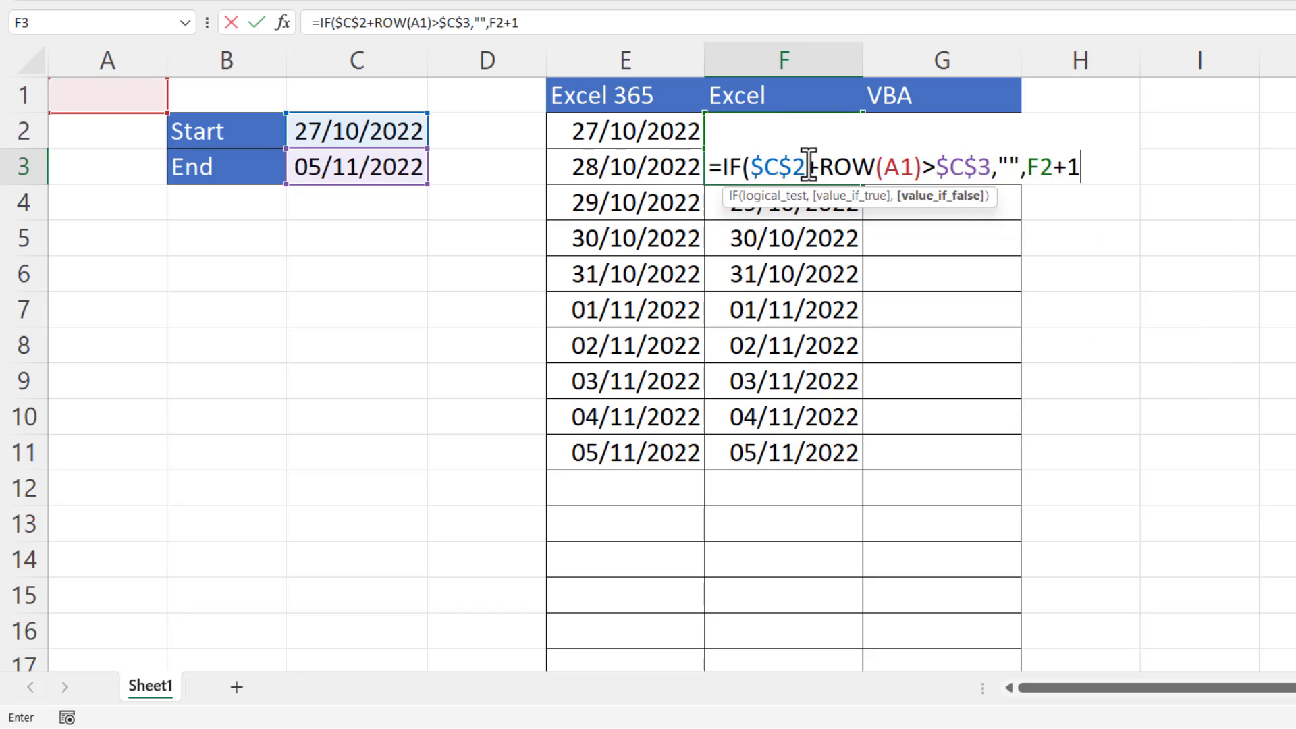
text(+1))
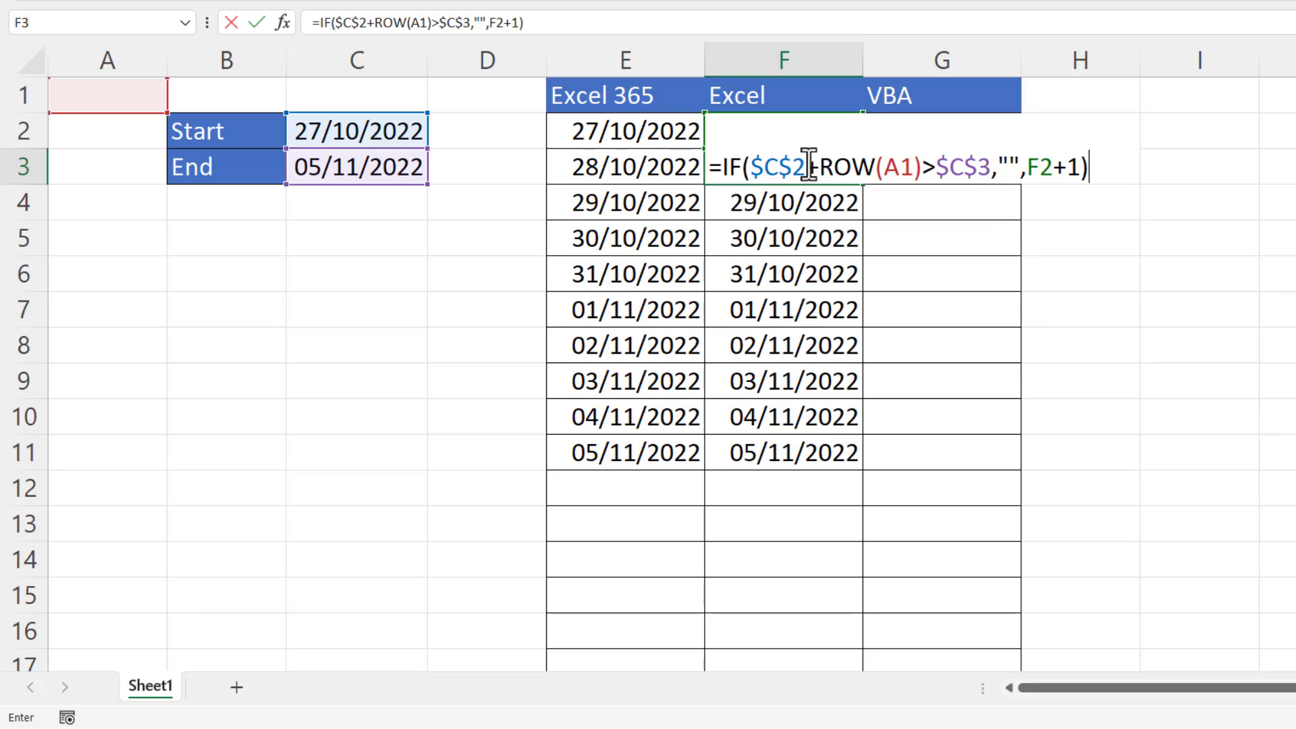
key(ctrl+Return)
- Fill the IF formula down column F to row 107
drag(864, 183, 873, 726)
mouse_move(860, 666)
mouse_down()
mouse_move(857, 698)
mouse_move(839, 634)
mouse_move(846, 656)
mouse_up()
scroll(951, 395, up, 8)
scroll(950, 395, up, 20)
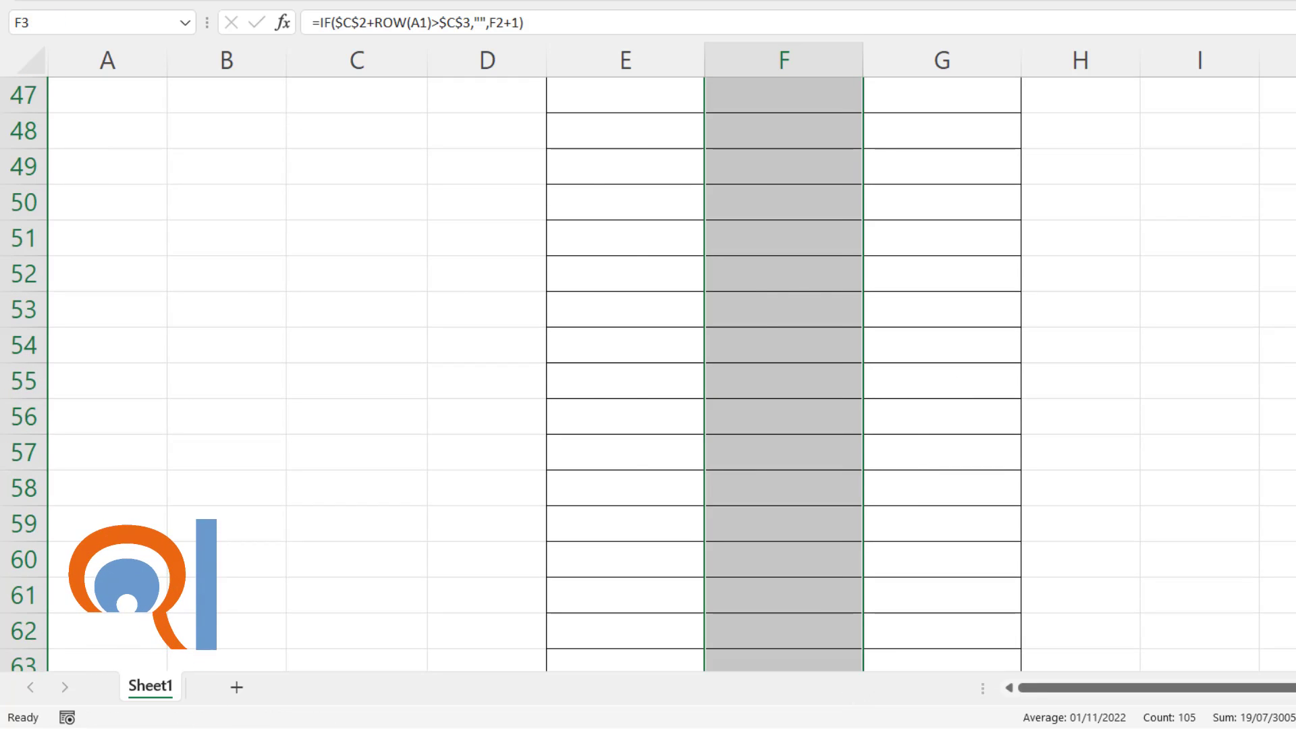
- Change the end date in C3 to 10/11/2022 so both date columns extend to it
click(351, 172)
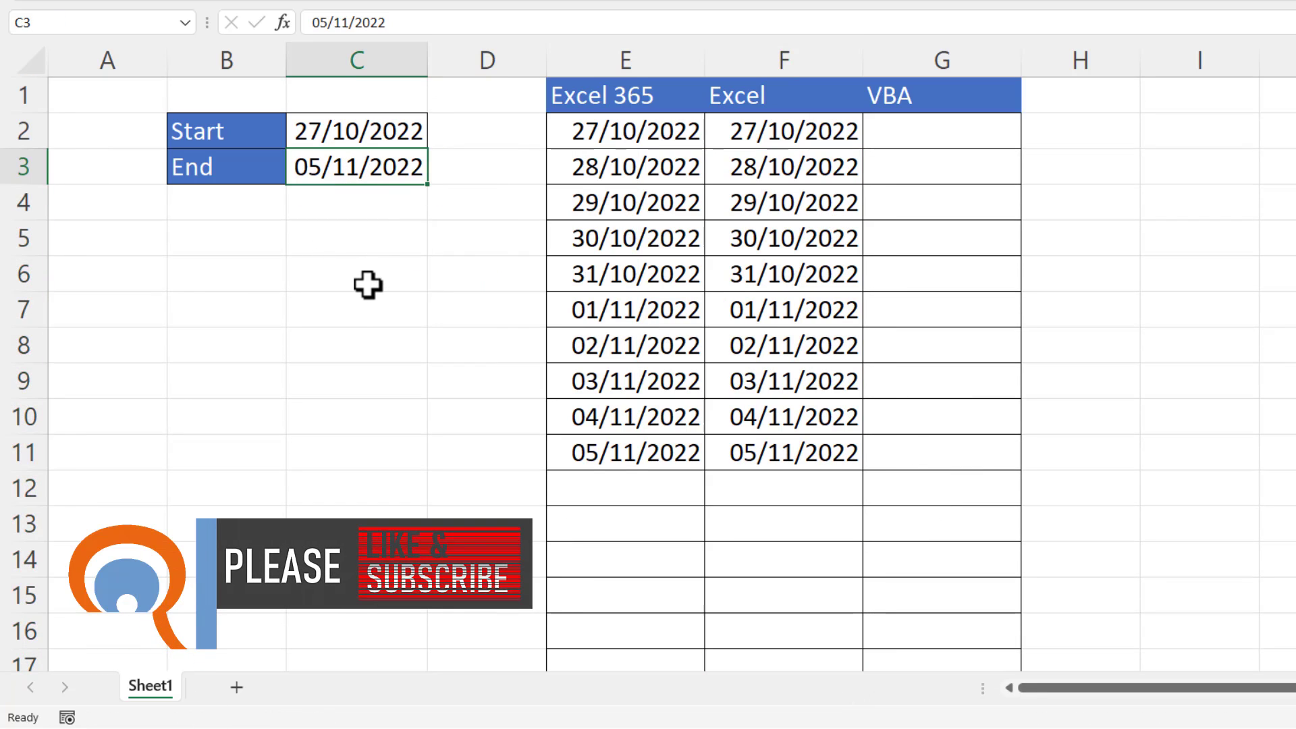
text(10)
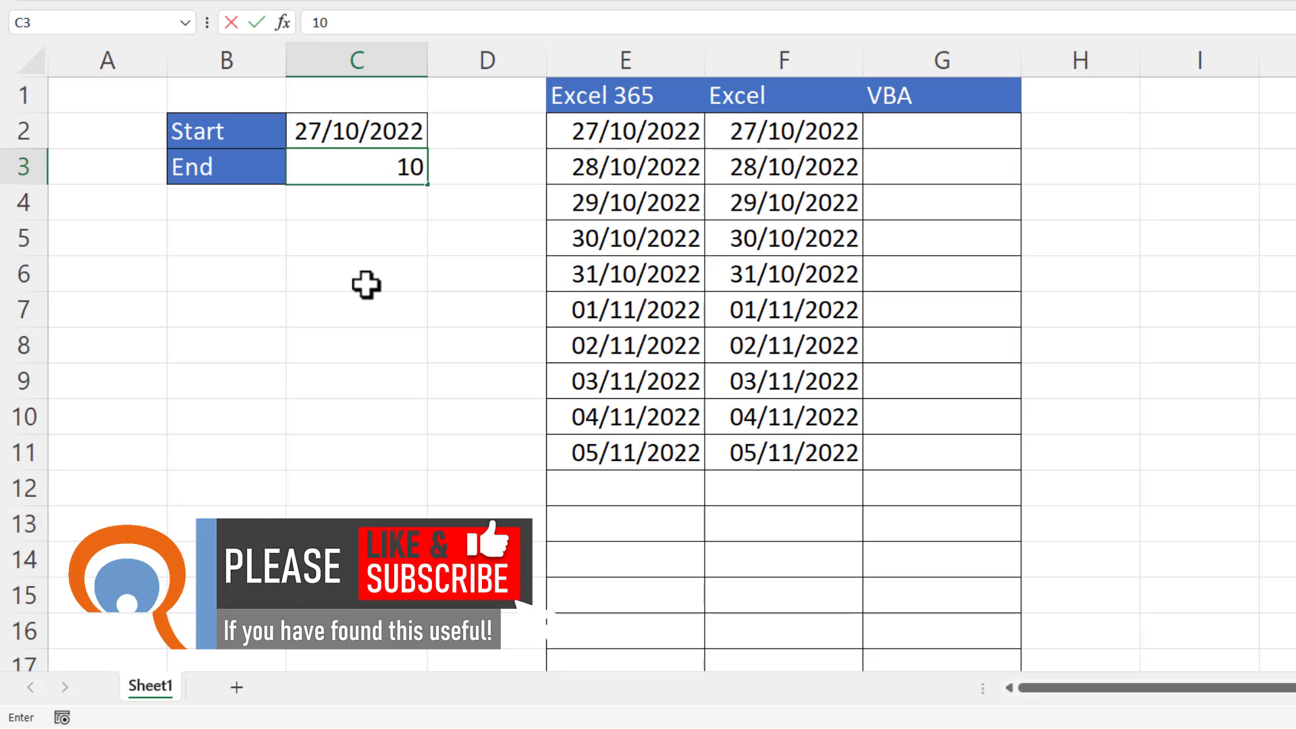
text(/11/2022)
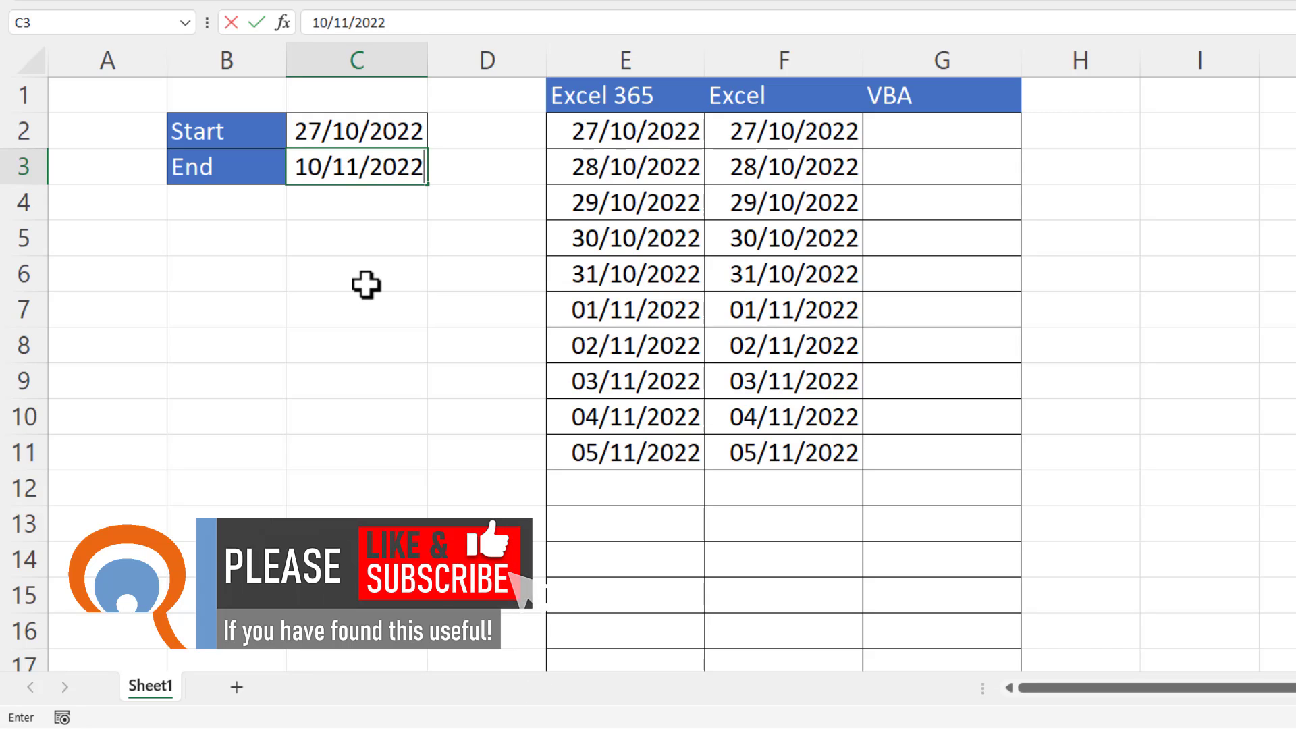
key(Return)
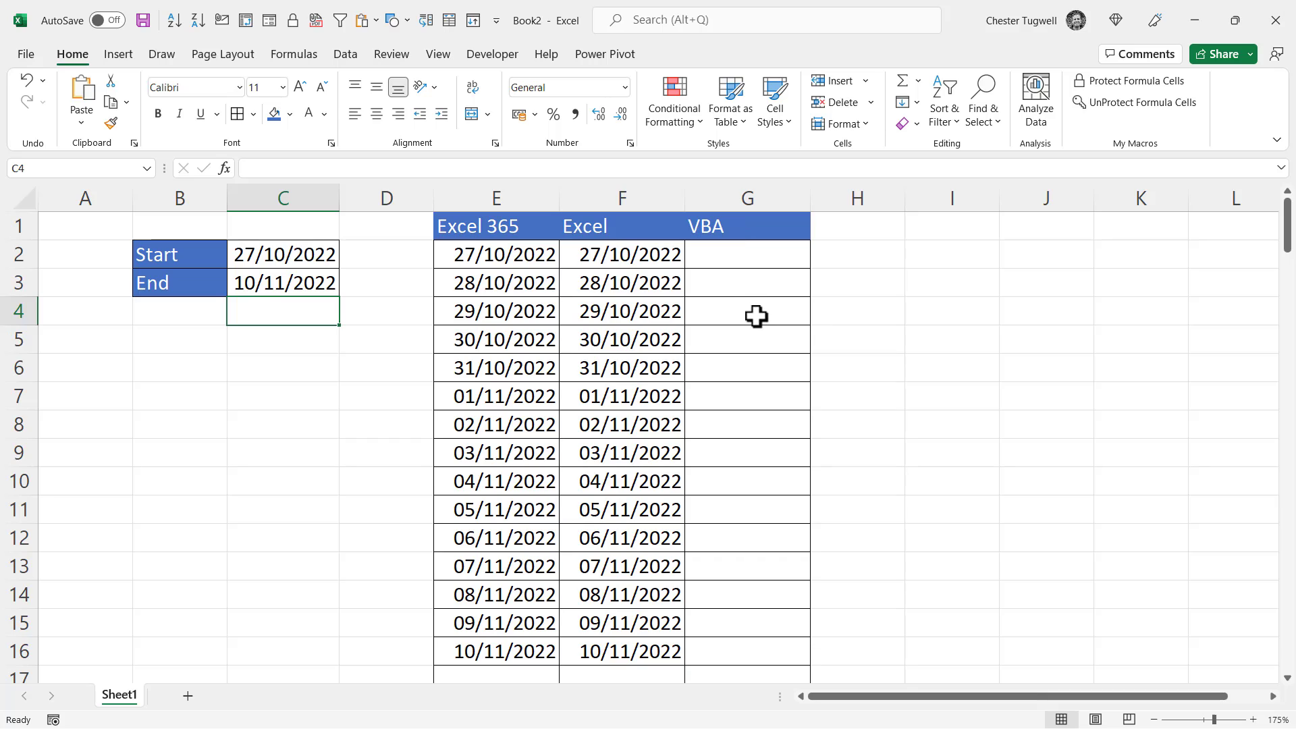
- Confirm Developer is enabled under Customize the Ribbon and show the Developer tools
click(490, 56)
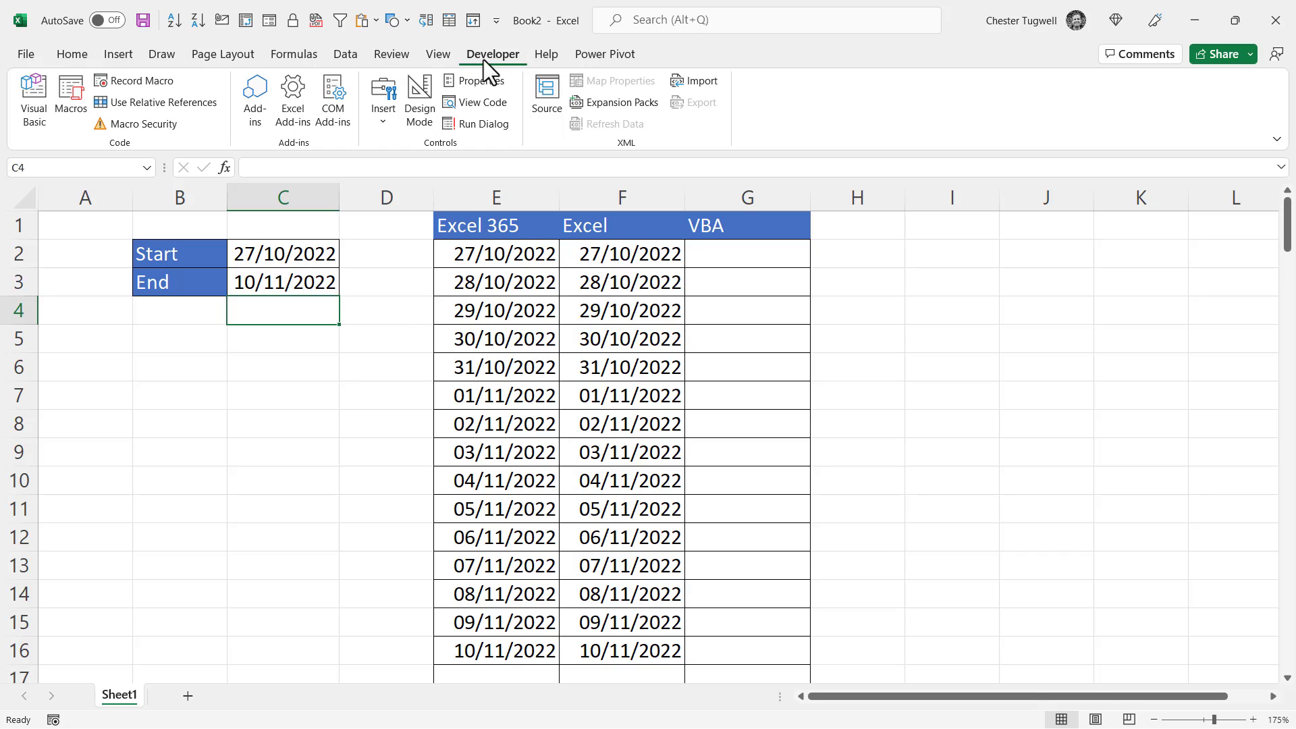
click(440, 60)
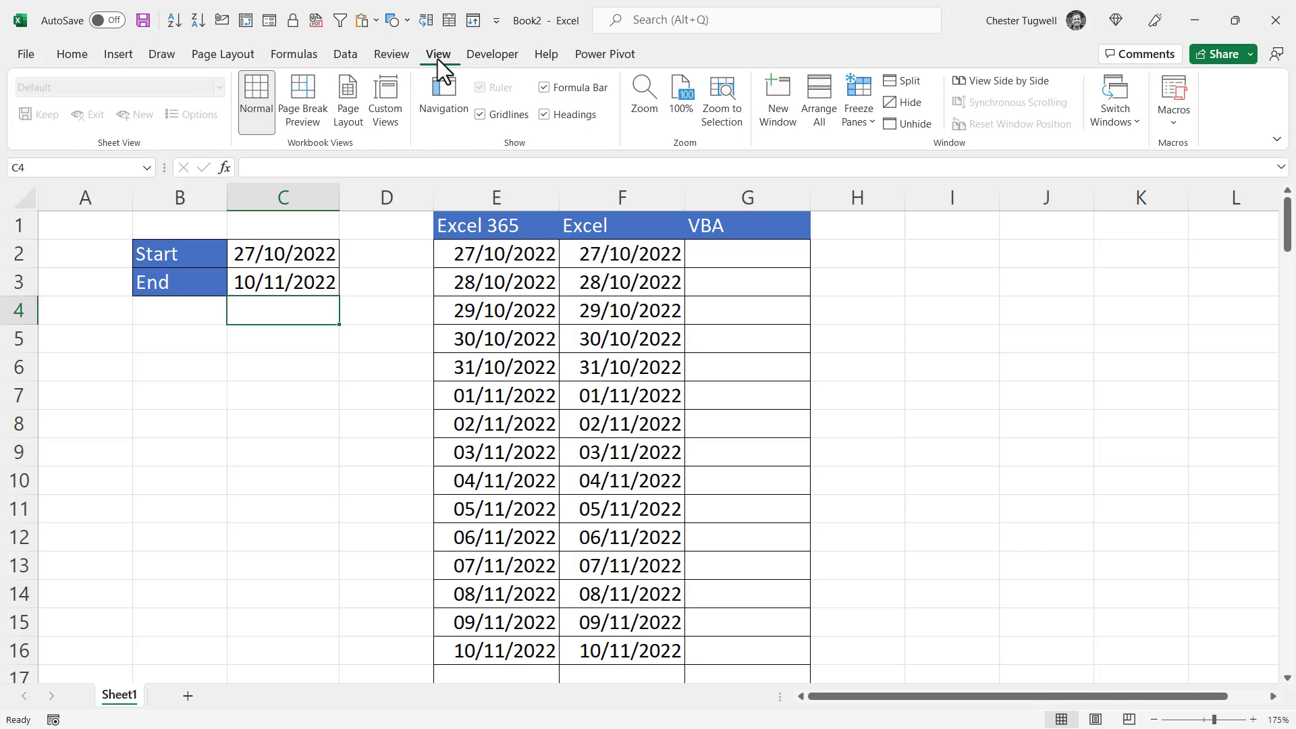
right_click(439, 60)
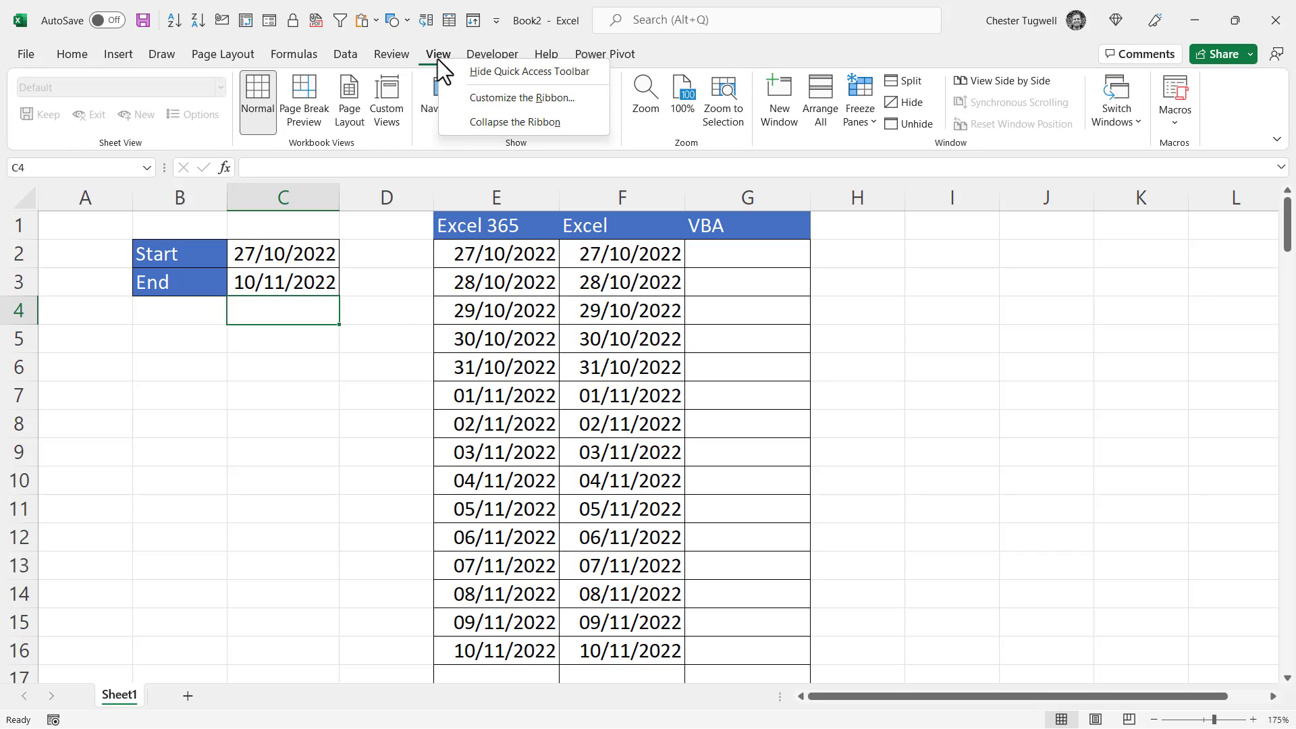
click(474, 100)
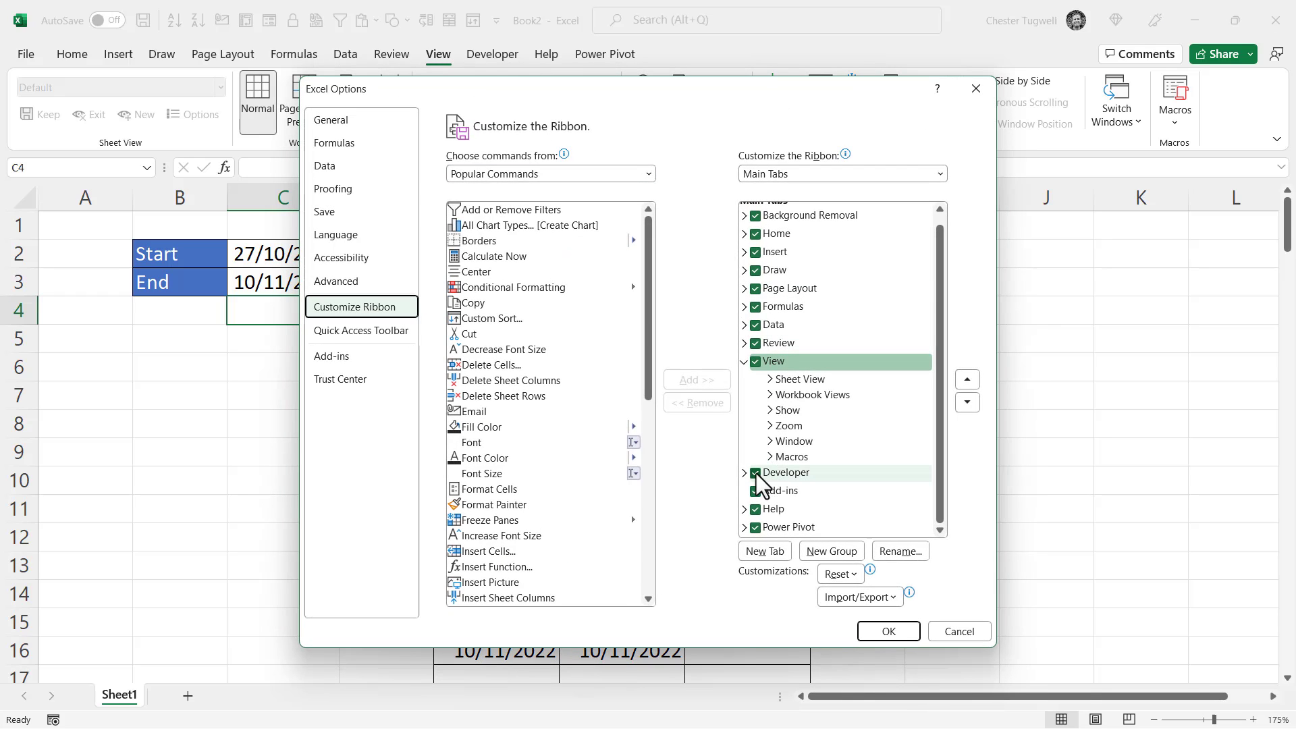
click(891, 633)
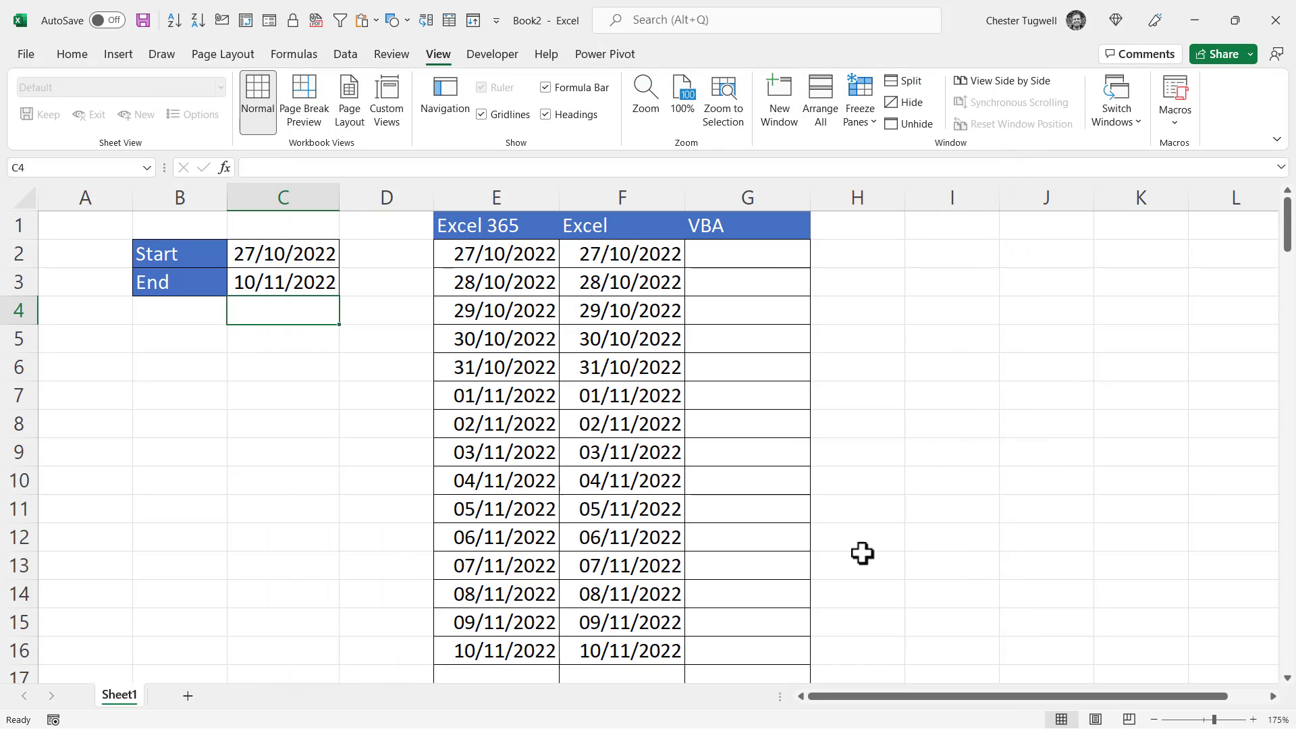
click(484, 54)
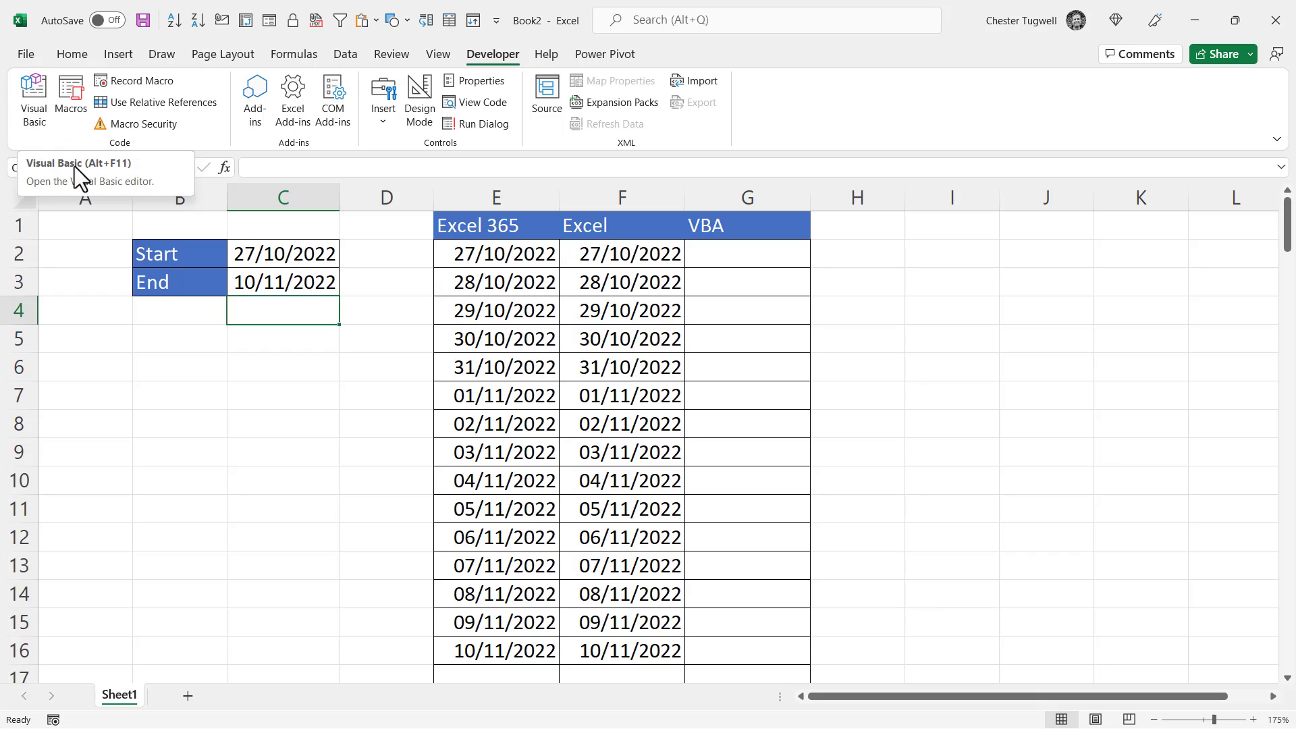
- Launch the VBA editor on PERSONAL.XLSB's Module4 and arrange it beside the workbook
click(42, 113)
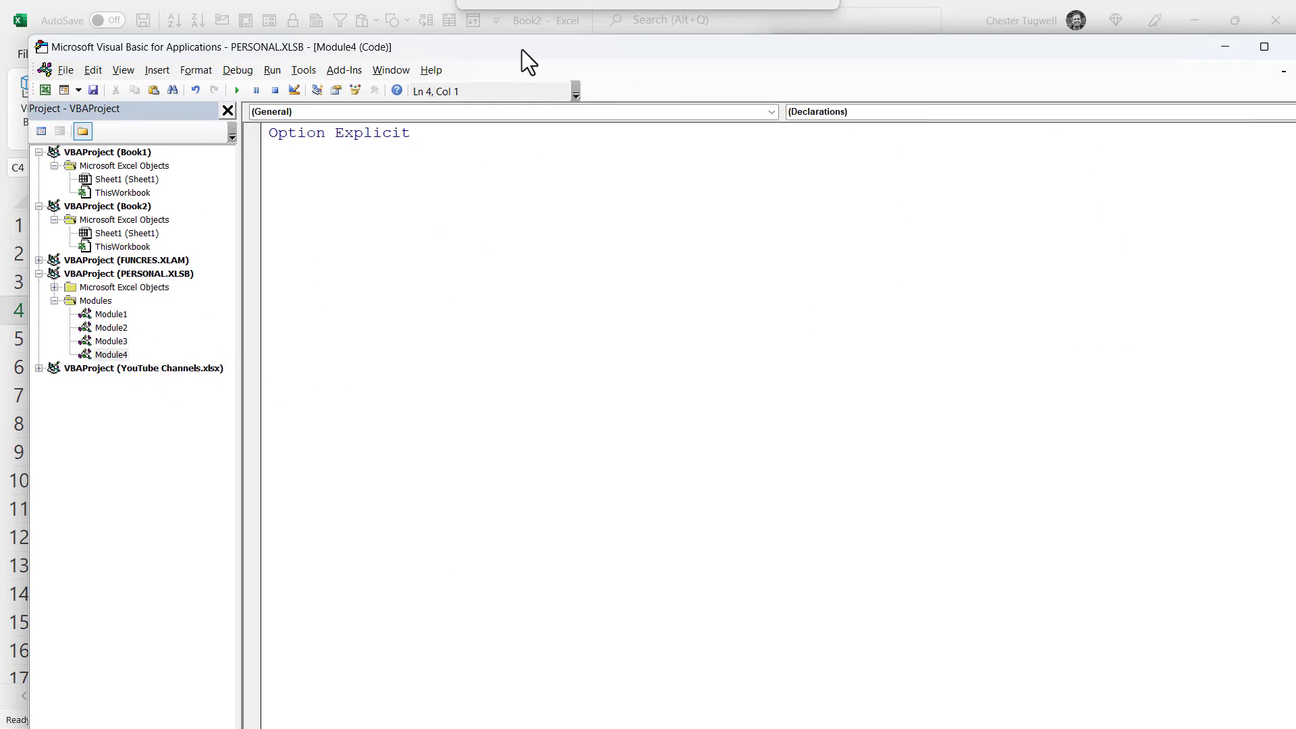
drag(521, 50, 549, 27)
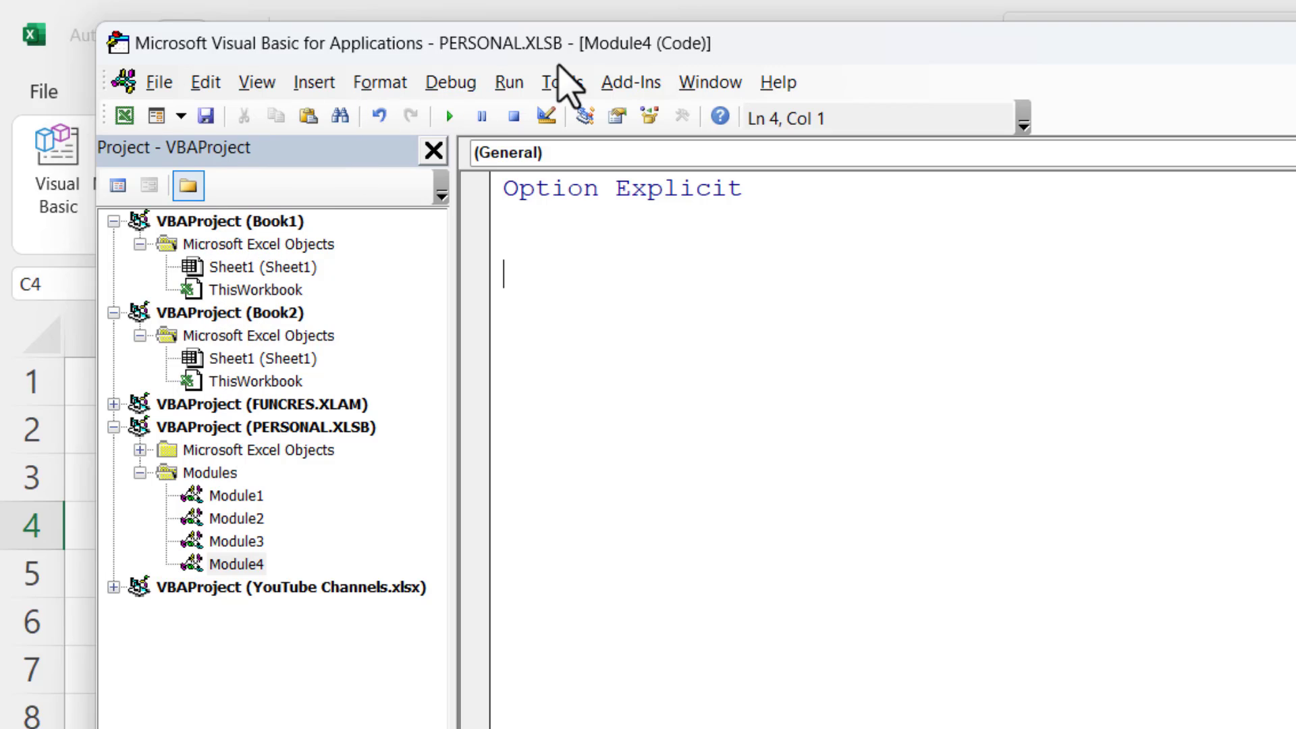
drag(771, 53, 875, 287)
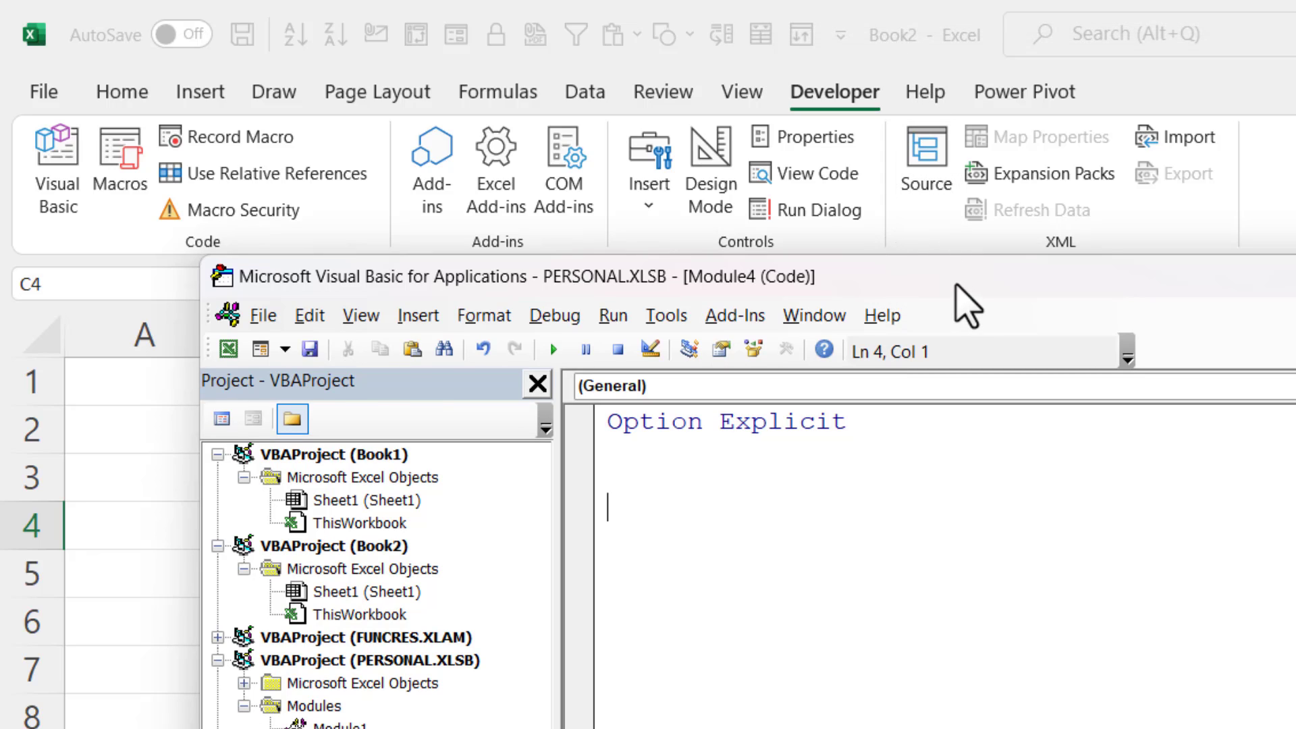
- Insert a new Module1 into the Book2 project and select it
drag(964, 295, 935, 136)
click(303, 386)
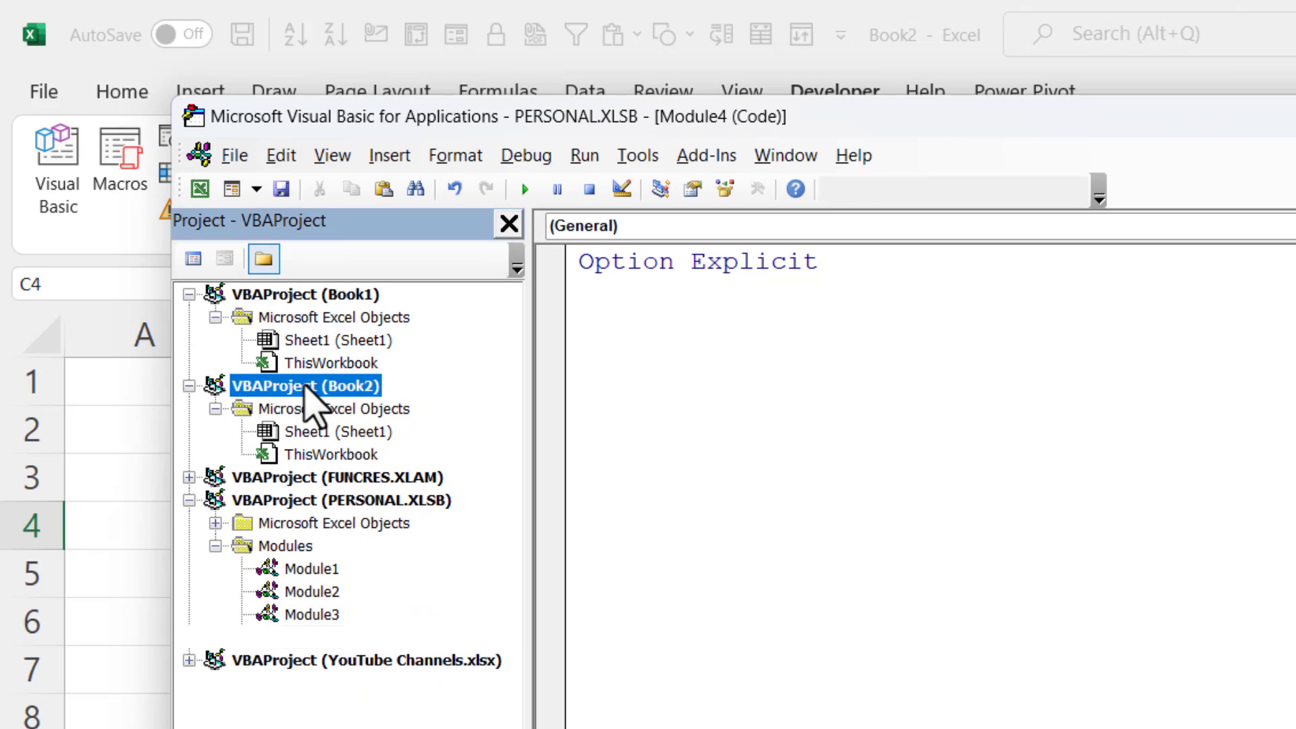
click(385, 161)
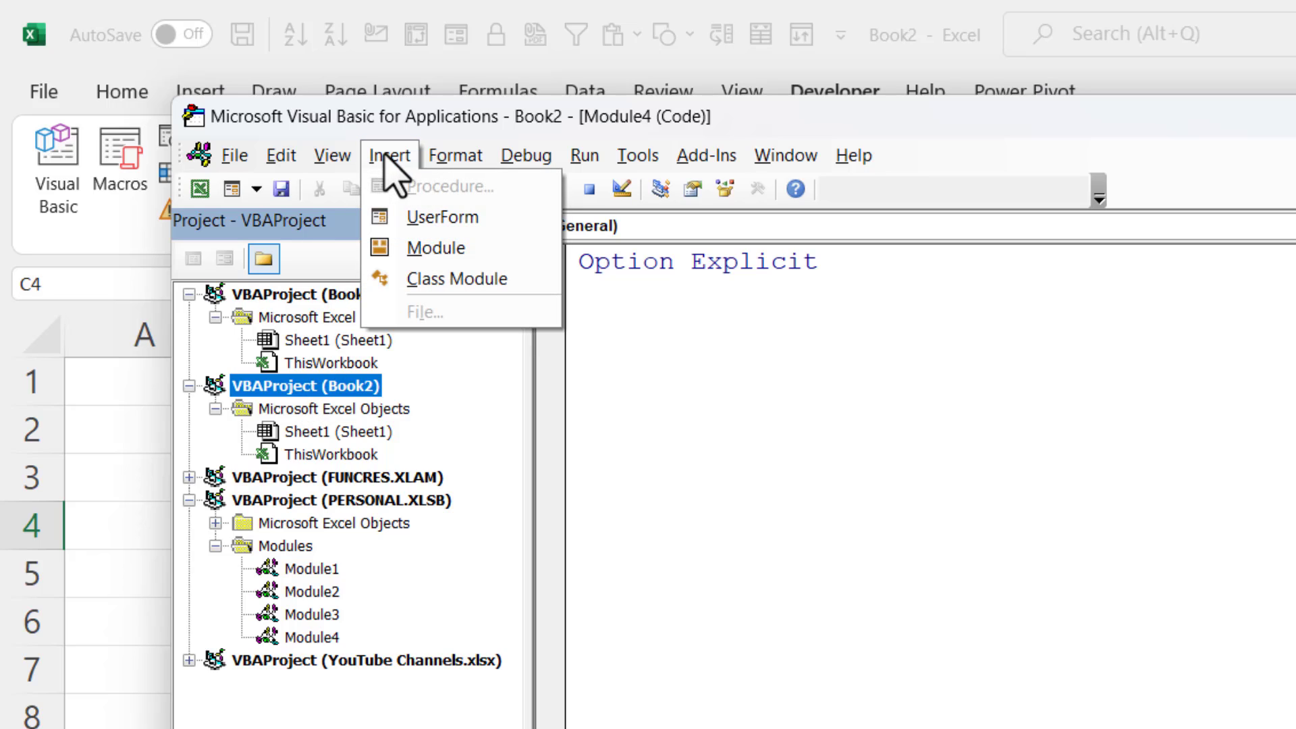
click(436, 249)
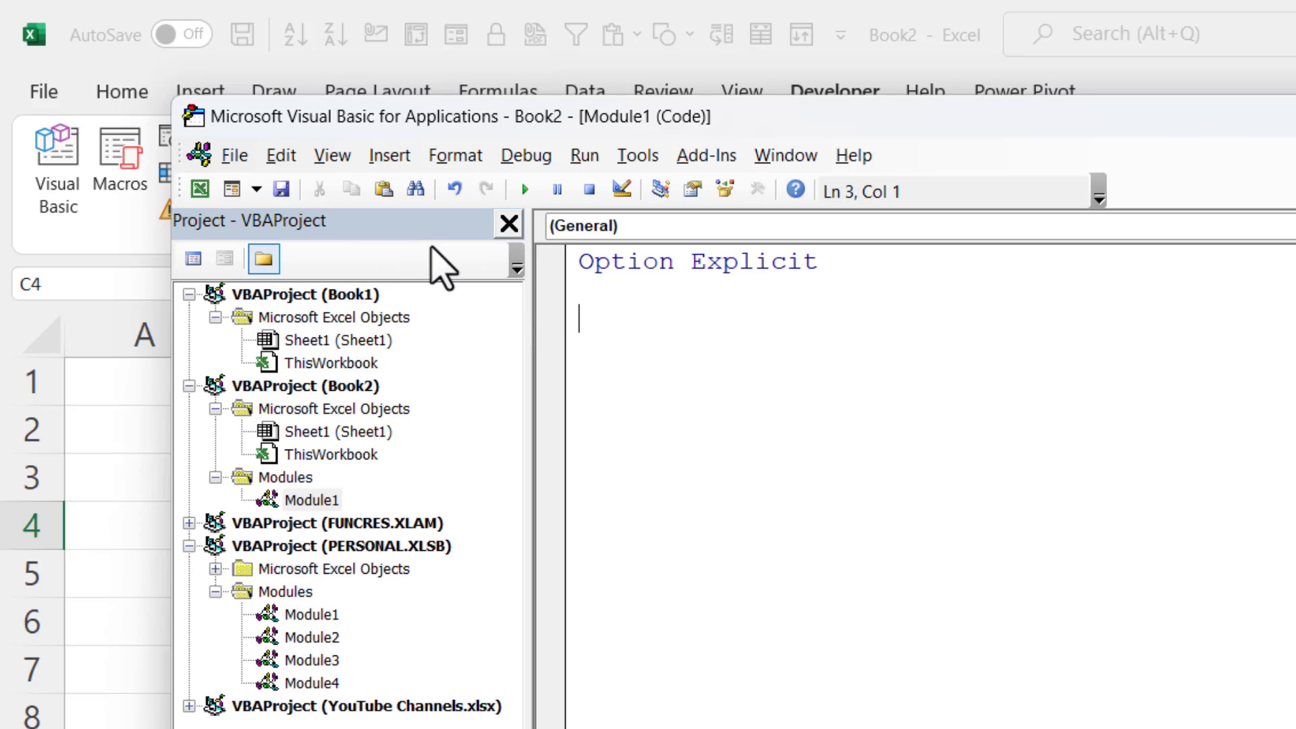
click(312, 501)
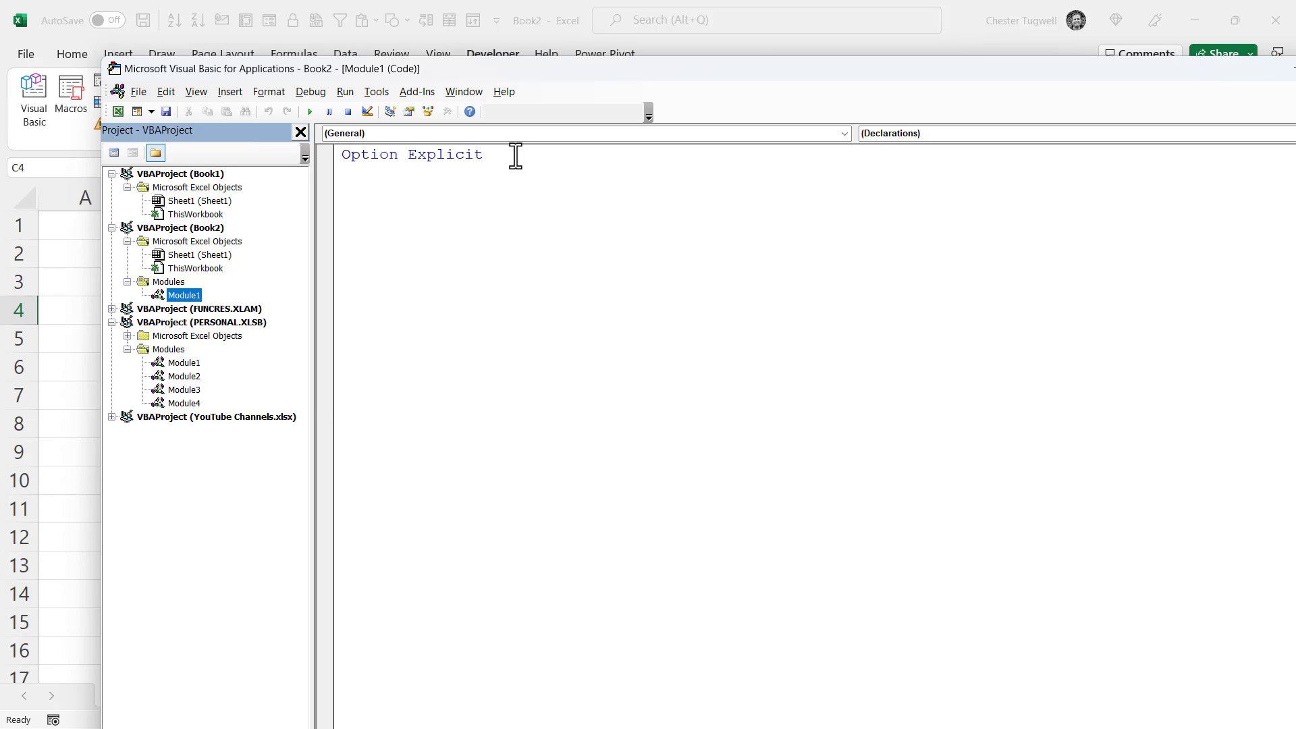
- Paste the DateRange macro into Book2's Module1 and size the editor over the sheet
click(361, 186)
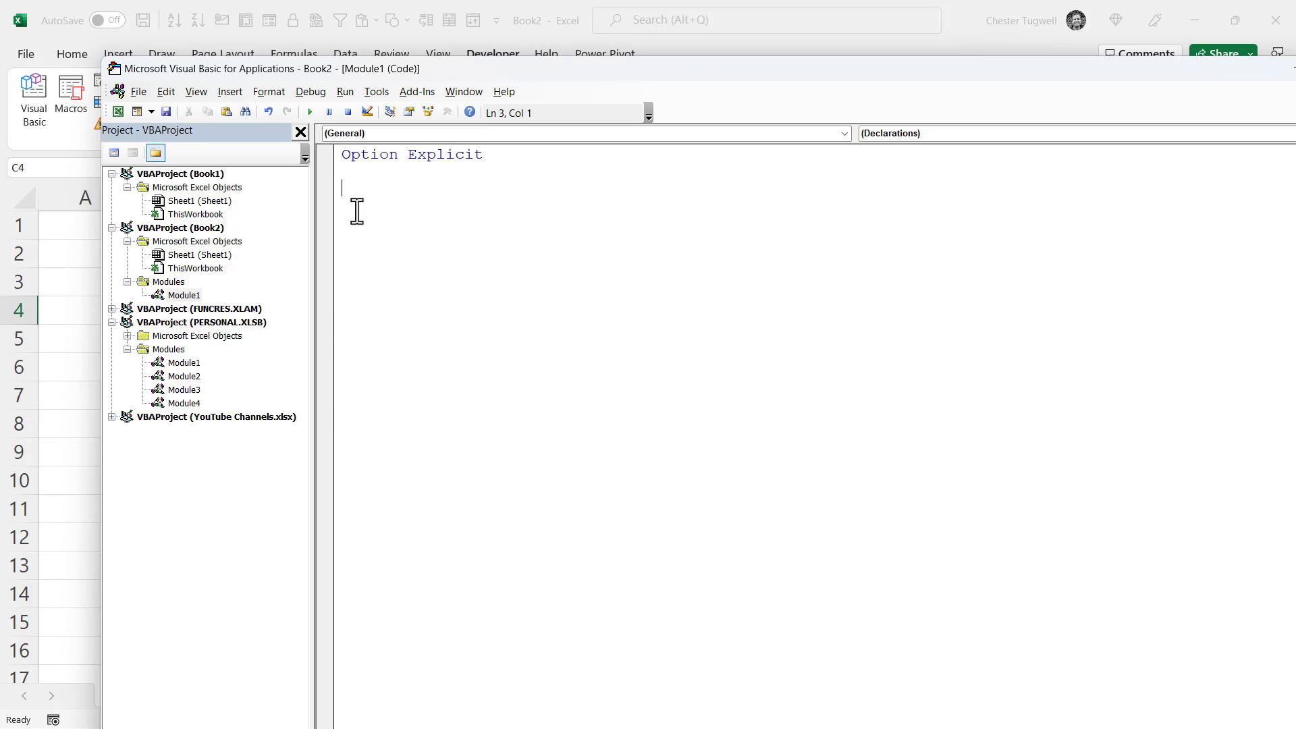
text(Sub DateRange()  Dim startdate As Date Dim enddate As Date Dim outputcell As Range Dim x As Integer  startdate = Application.InputBox(Prompt:="Select the cell containing your start date", _ Title:="Start Date", Type:=8)  enddate = Application.InputBox(Prompt:="Select the cell containing your end date", _ Title:="End Date", Type:=8)  Set outputcell = Application.InputBox(Prompt:="Select the cell you want to output dates to", _ Title:="Output", Type:=8)   For x = 0 To enddate - startdate      outputcell.Offset(x) = startdate + x  Next x  End Sub)
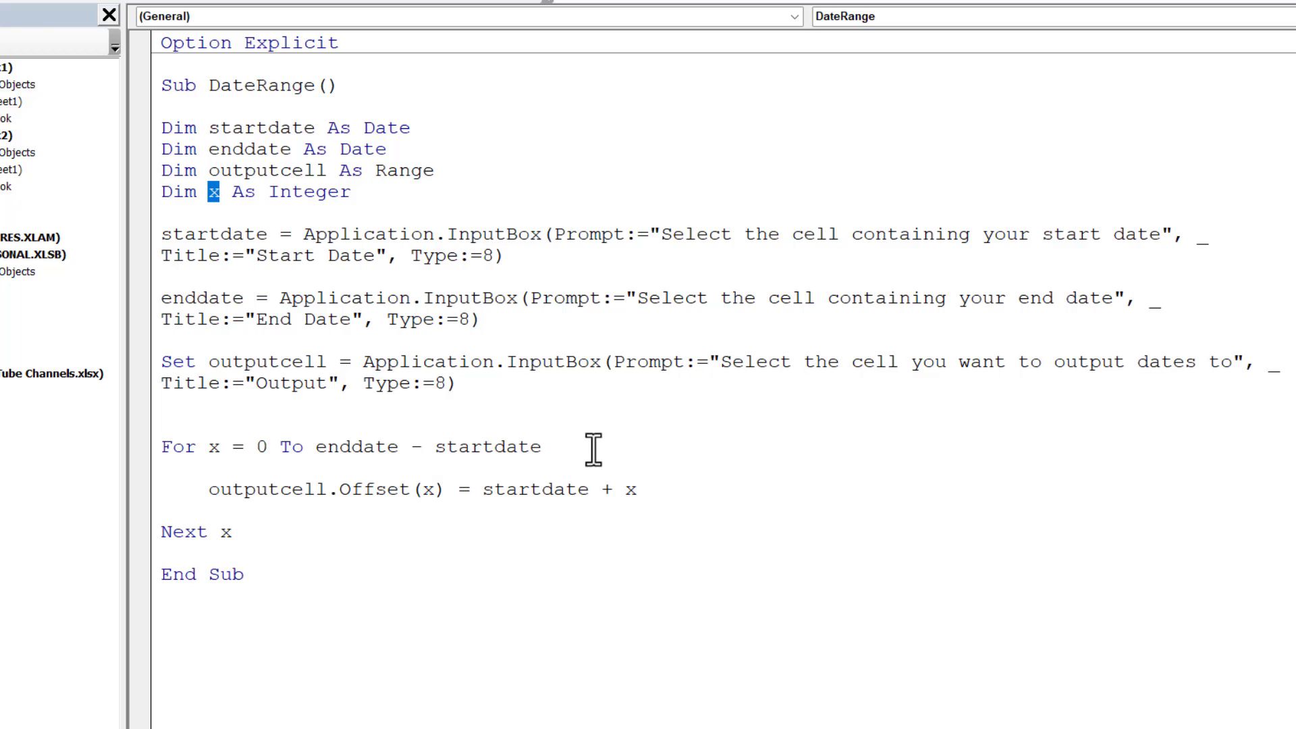
drag(569, 11, 1166, 335)
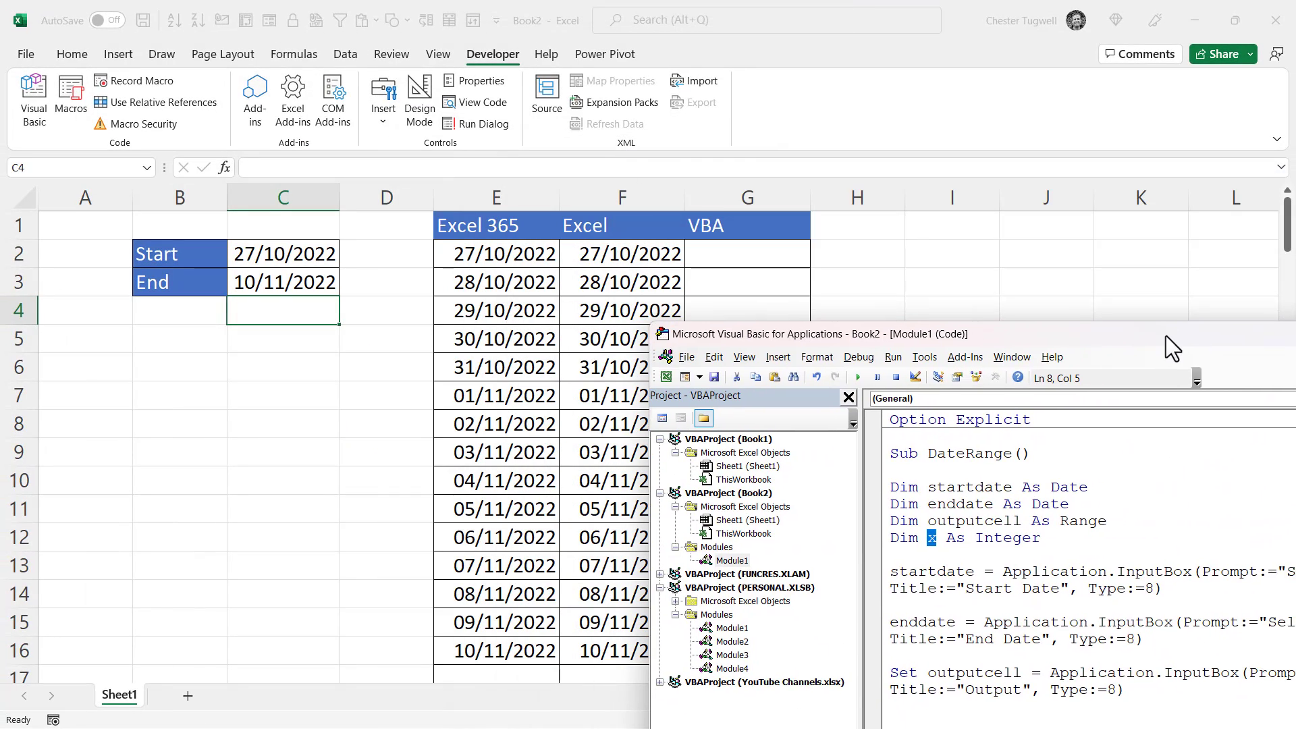
- Run DateRange with start C2, end C3 and output G2, filling G2:G16 with dates
click(858, 377)
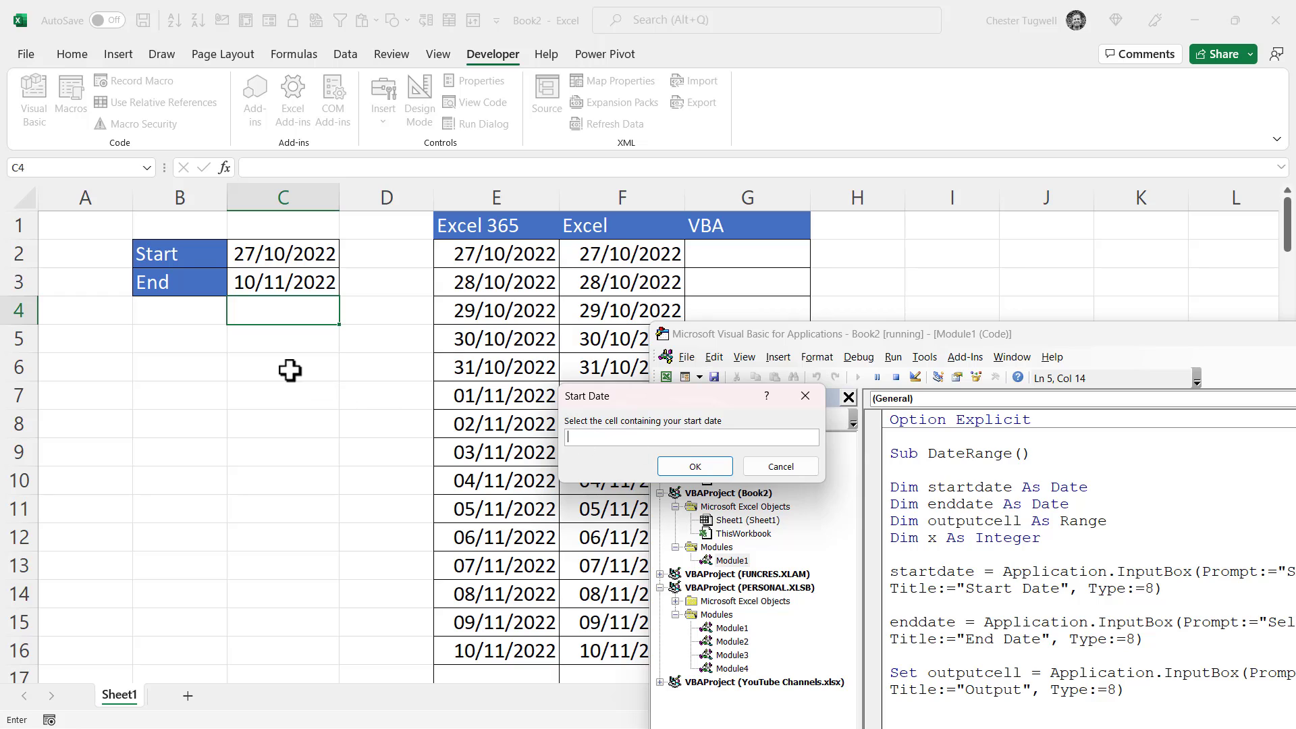
click(273, 255)
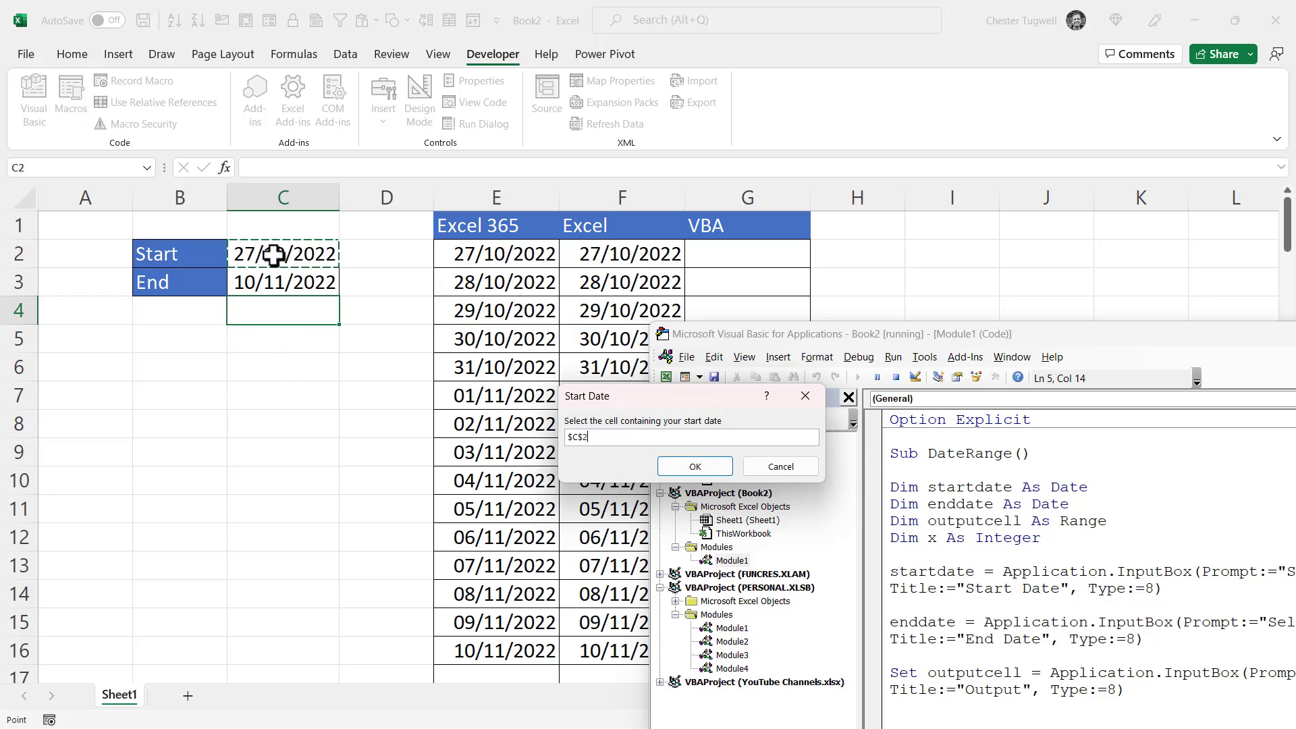
click(683, 468)
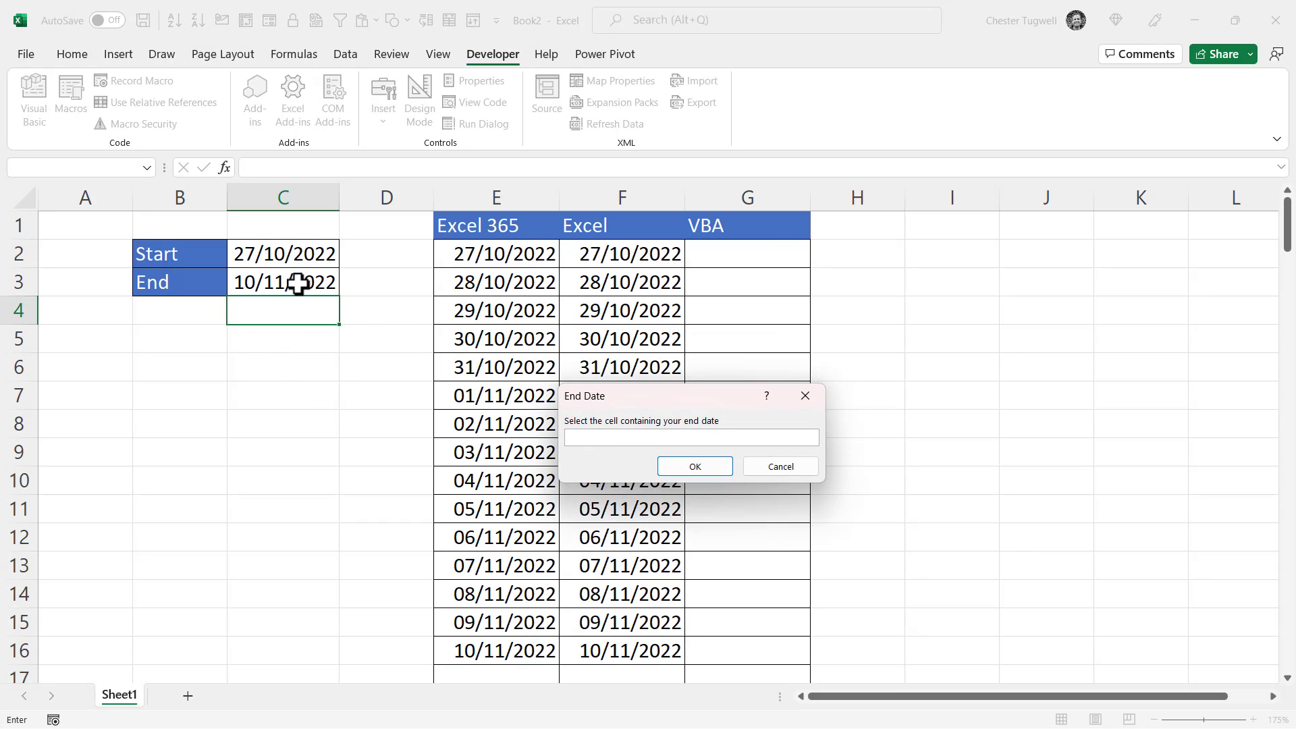
click(298, 284)
click(677, 465)
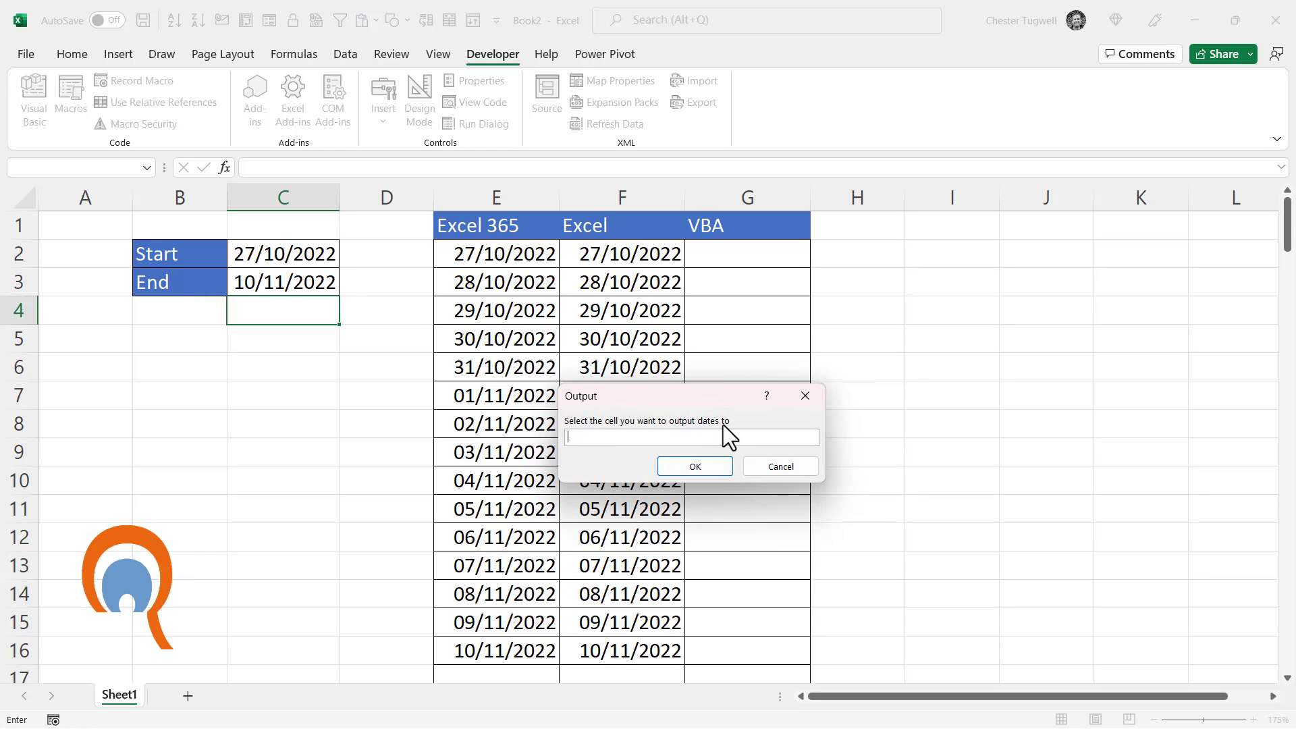
click(733, 253)
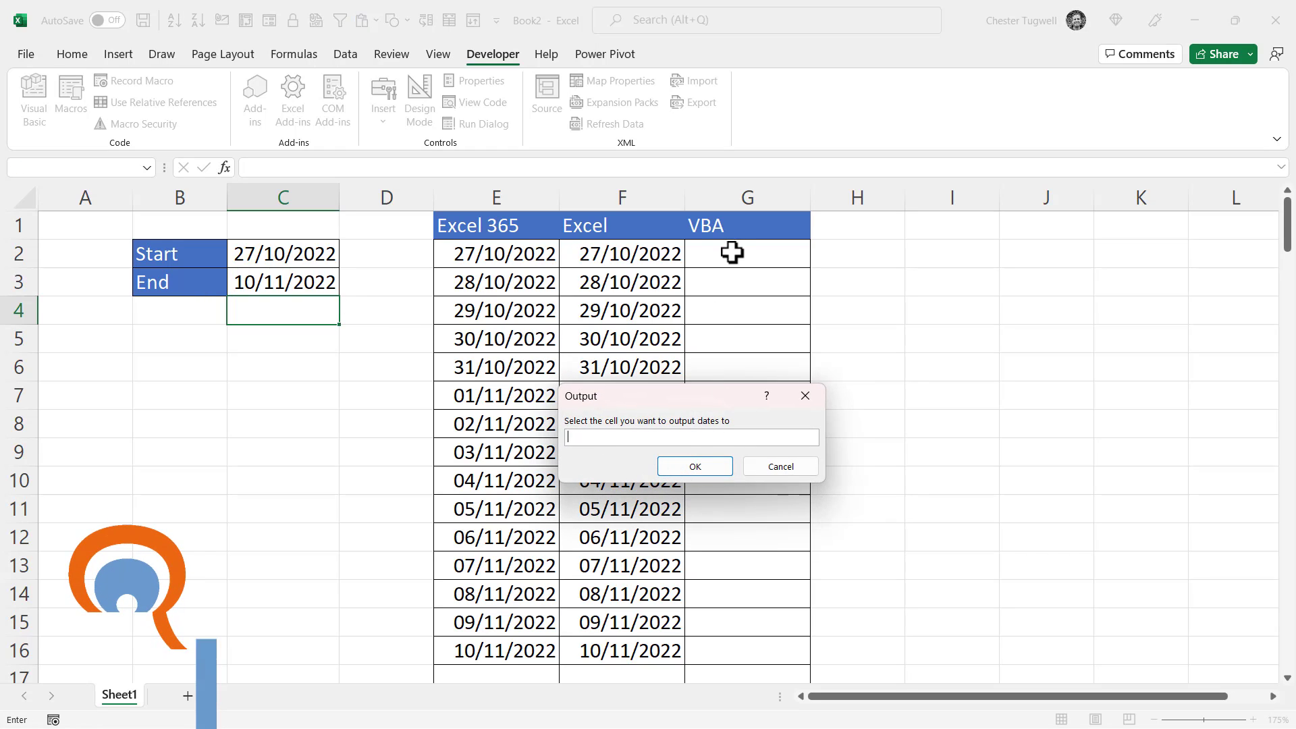
click(707, 469)
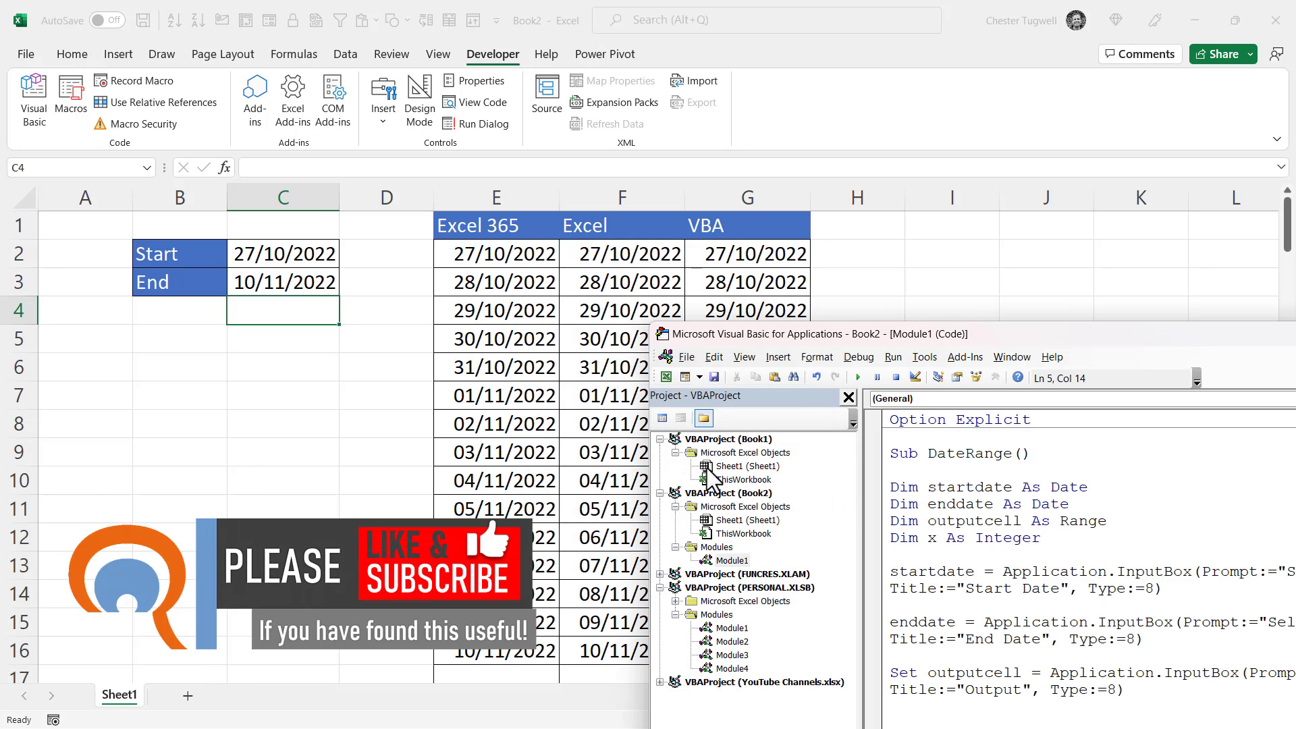
drag(964, 334, 1149, 494)
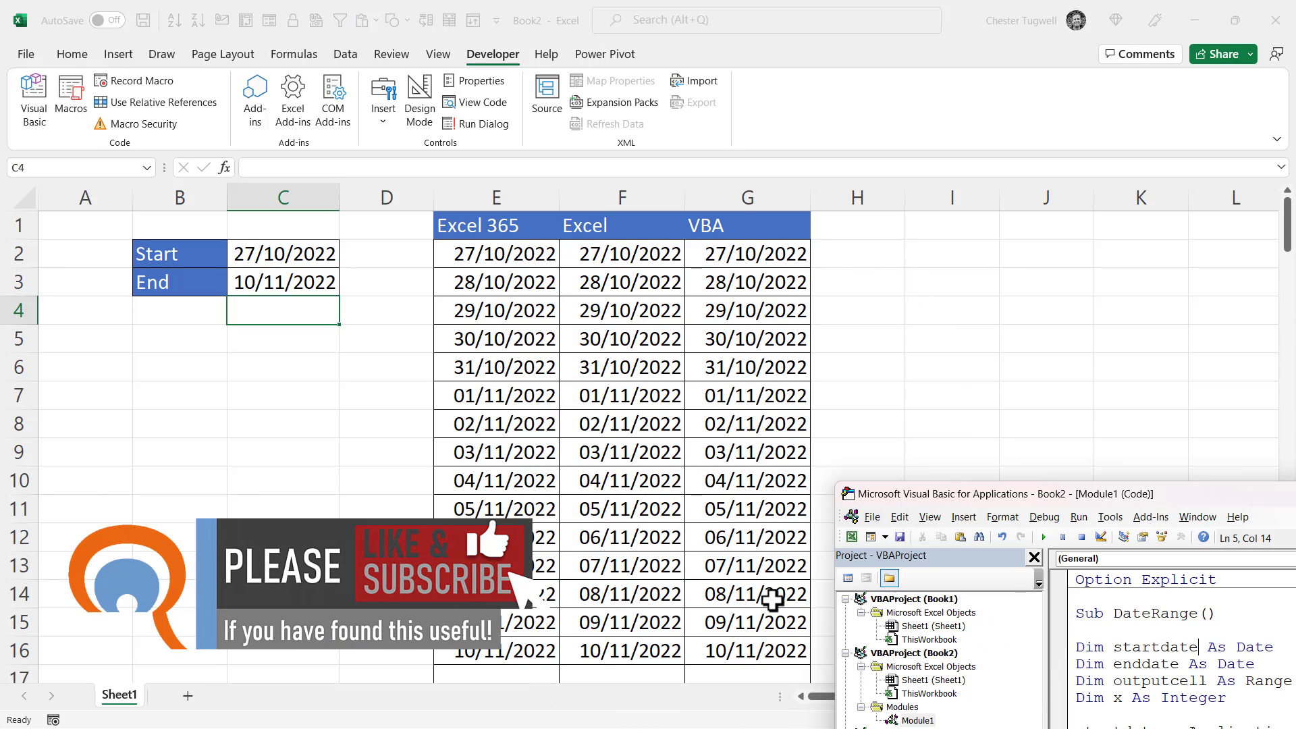